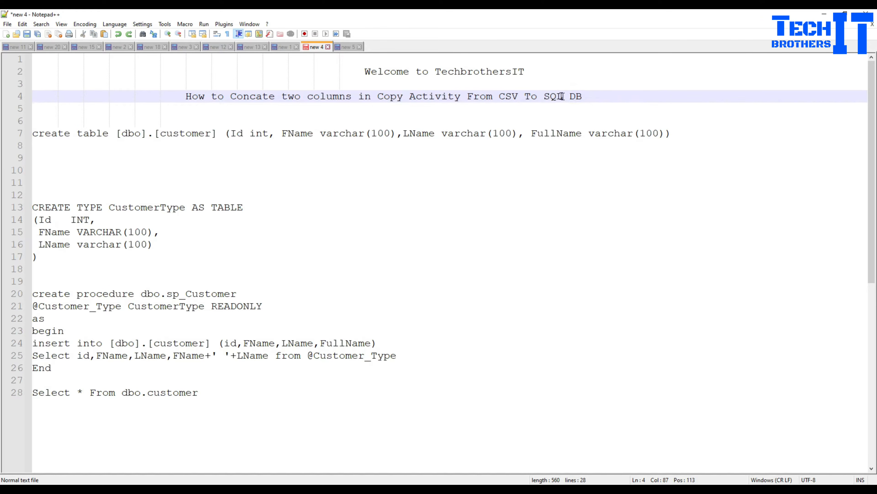
Insert "Azure" before "SQL DB" in the title on line 4.
{"action": "left_click", "coordinate": [543, 97]}
{"action": "type", "text": "Zure"}
{"action": "key", "text": "BackSpace"}
{"action": "key", "text": "BackSpace"}
{"action": "key", "text": "BackSpace"}
{"action": "key", "text": "BackSpace"}
{"action": "type", "text": "Azure"}
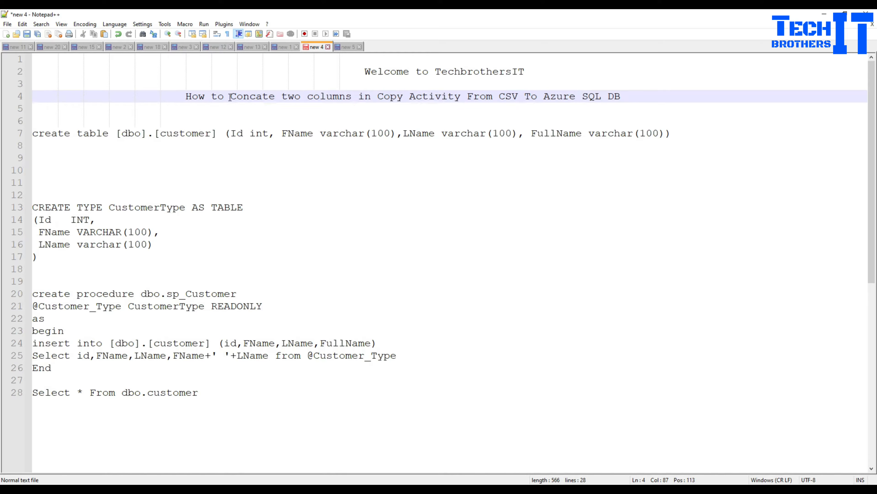
Review the "Copy Activity" and "Azure SQL DB" parts of the title line.
{"action": "left_click_drag", "start_coordinate": [461, 95], "coordinate": [381, 96]}
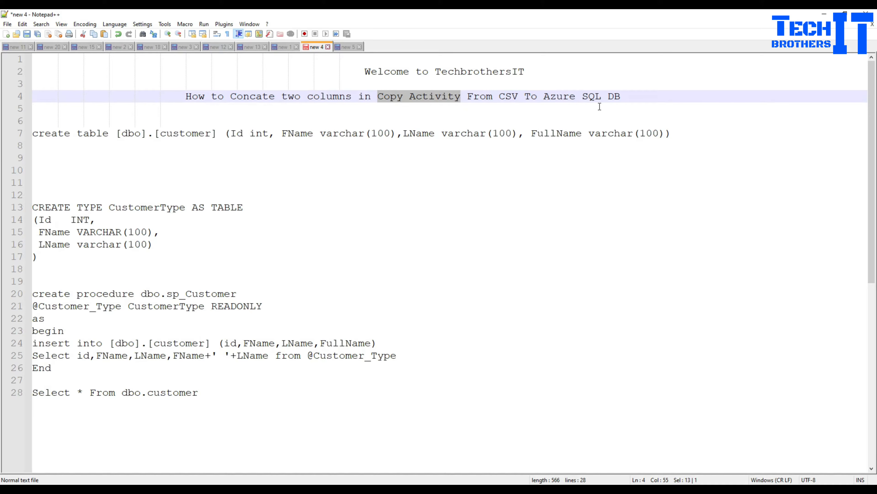
{"action": "left_click", "coordinate": [423, 99]}
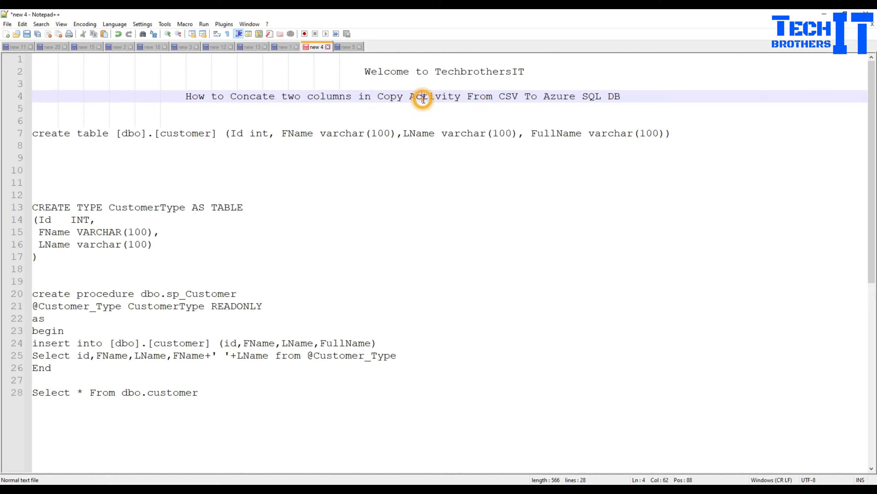
{"action": "left_click", "coordinate": [391, 98]}
{"action": "left_click_drag", "start_coordinate": [461, 97], "coordinate": [379, 91]}
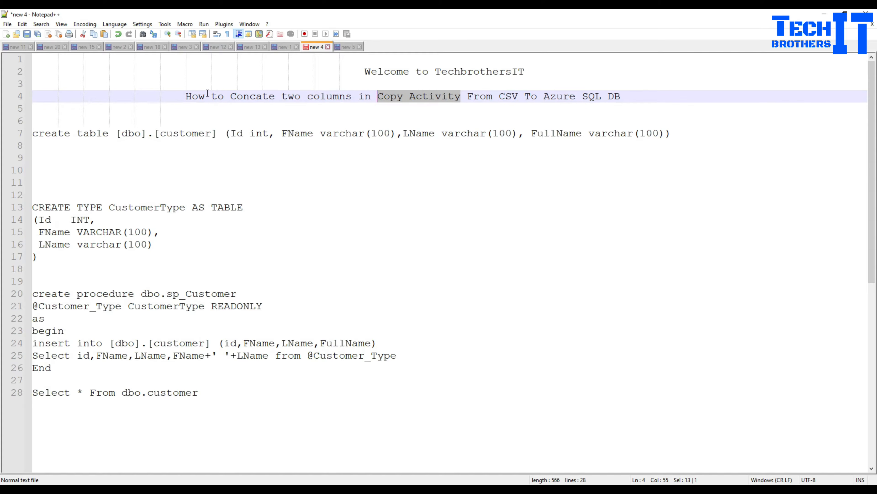
{"action": "left_click", "coordinate": [391, 97]}
{"action": "left_click", "coordinate": [448, 97]}
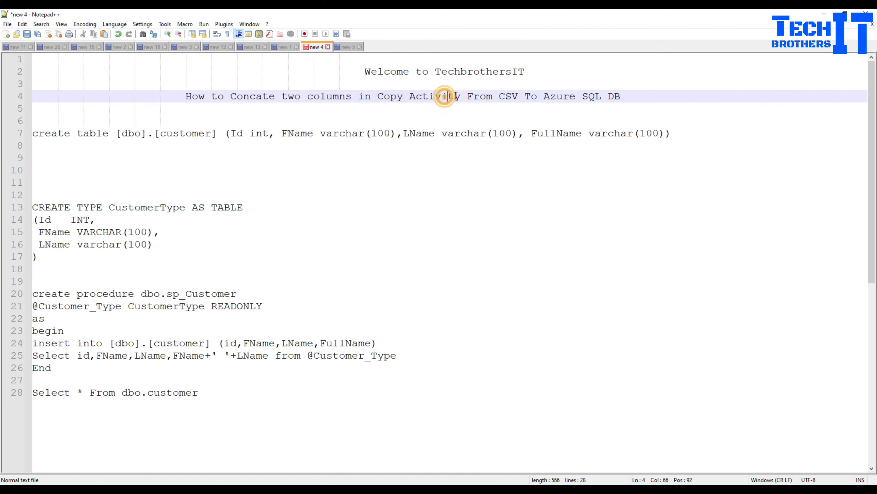
{"action": "left_click_drag", "start_coordinate": [461, 97], "coordinate": [378, 97]}
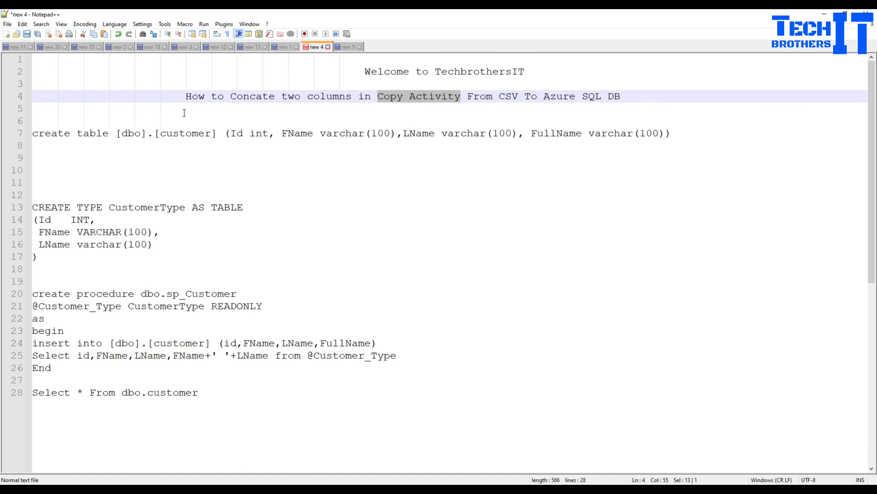
{"action": "left_click", "coordinate": [622, 97]}
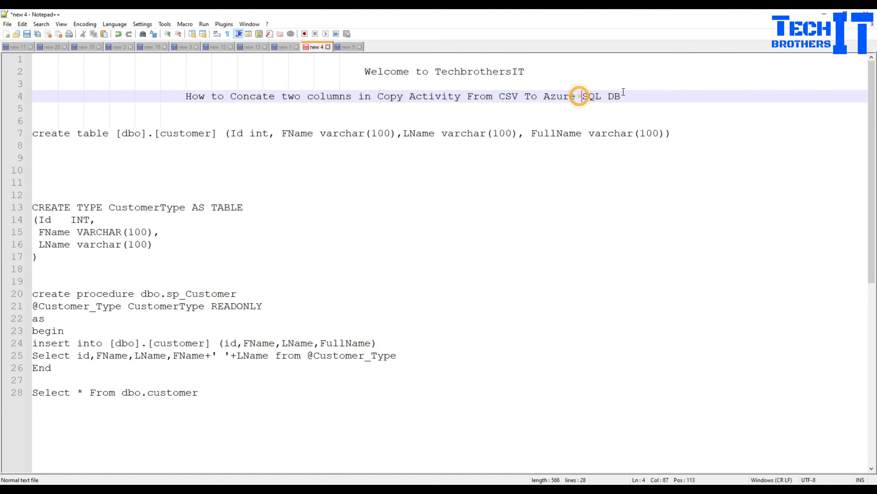
{"action": "left_click_drag", "start_coordinate": [621, 96], "coordinate": [543, 97]}
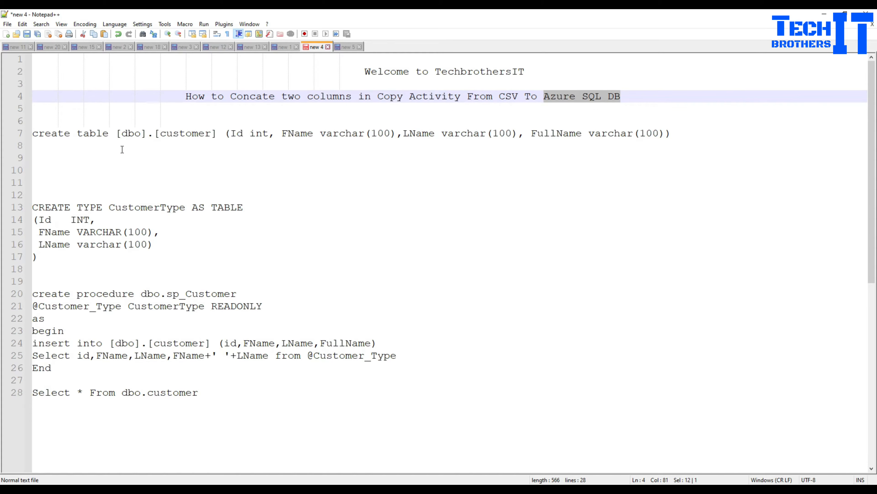
Add two blank lines above the create table statement.
{"action": "left_click", "coordinate": [66, 124]}
{"action": "key", "text": "Return"}
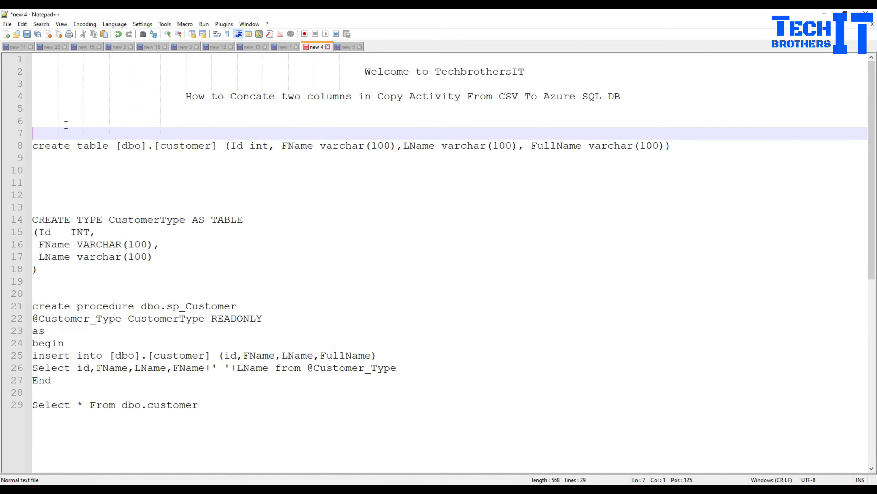
{"action": "key", "text": "Return"}
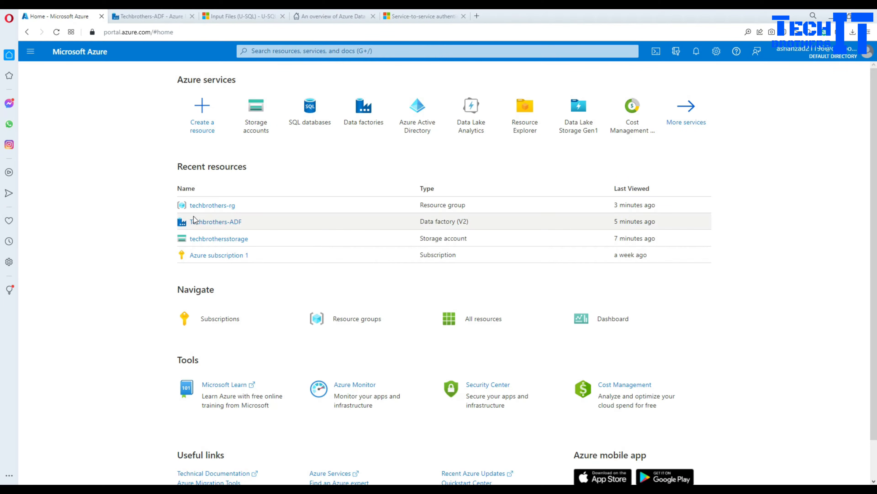
Switch to the Azure portal and show the contents of Customer.txt from the input container of the techbrothersstorage account.
{"action": "left_click", "coordinate": [209, 242]}
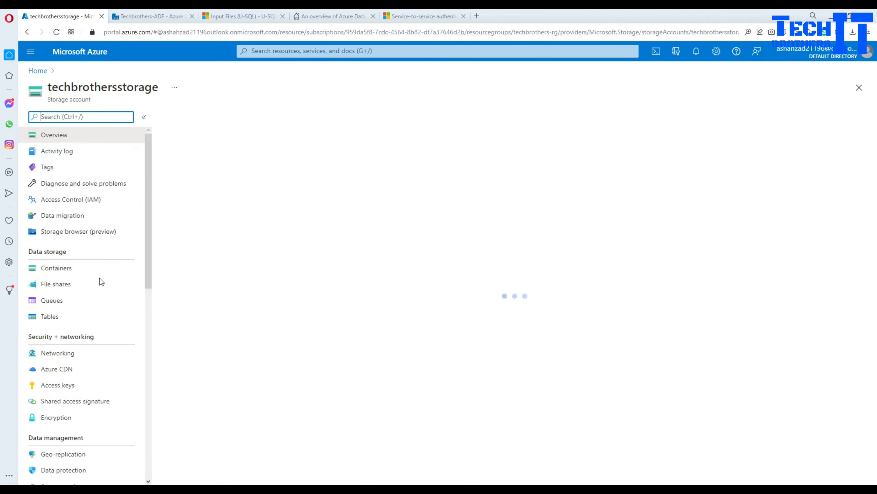
{"action": "left_click", "coordinate": [99, 287]}
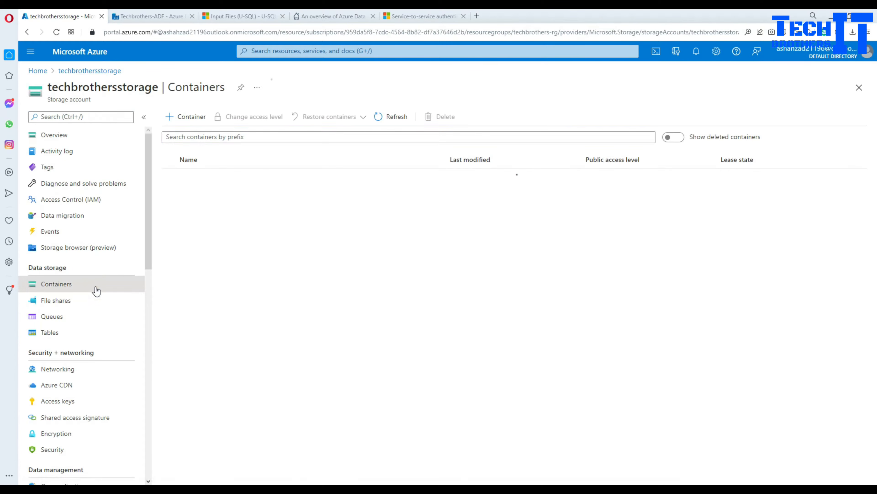
{"action": "left_click", "coordinate": [193, 194]}
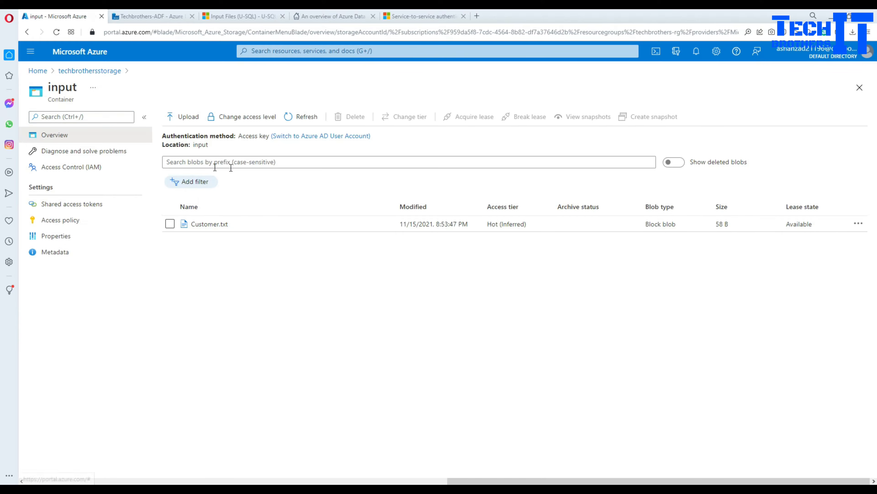
{"action": "left_click", "coordinate": [209, 224]}
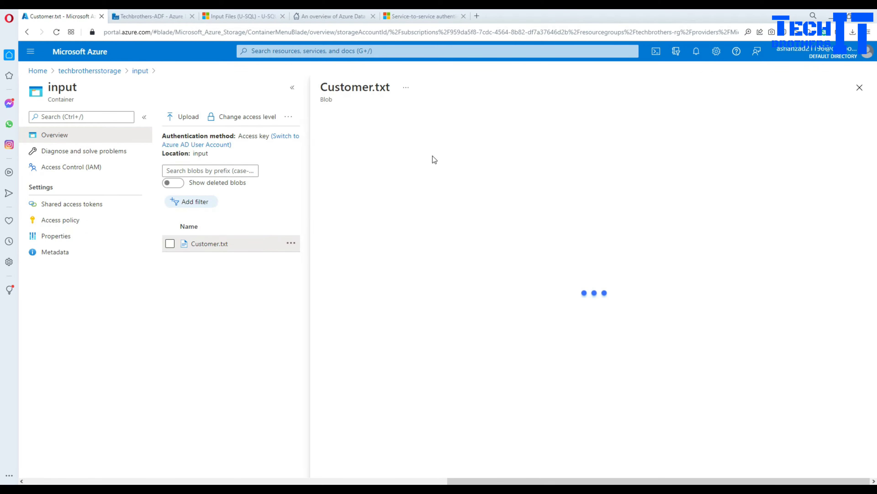
{"action": "left_click", "coordinate": [456, 141]}
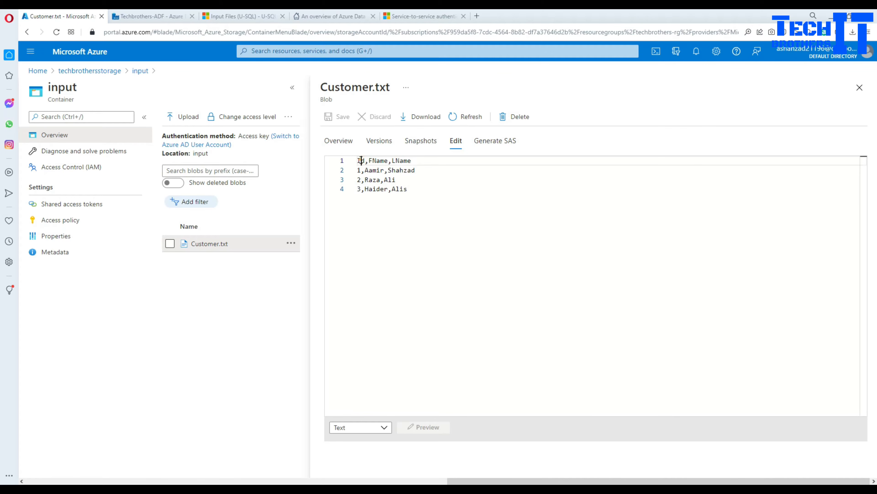
Examine the Id, FName and LName headers and the data rows of Customer.txt, and close the file.
{"action": "double_click", "coordinate": [361, 160]}
{"action": "double_click", "coordinate": [373, 160]}
{"action": "left_click", "coordinate": [404, 161]}
{"action": "double_click", "coordinate": [403, 161]}
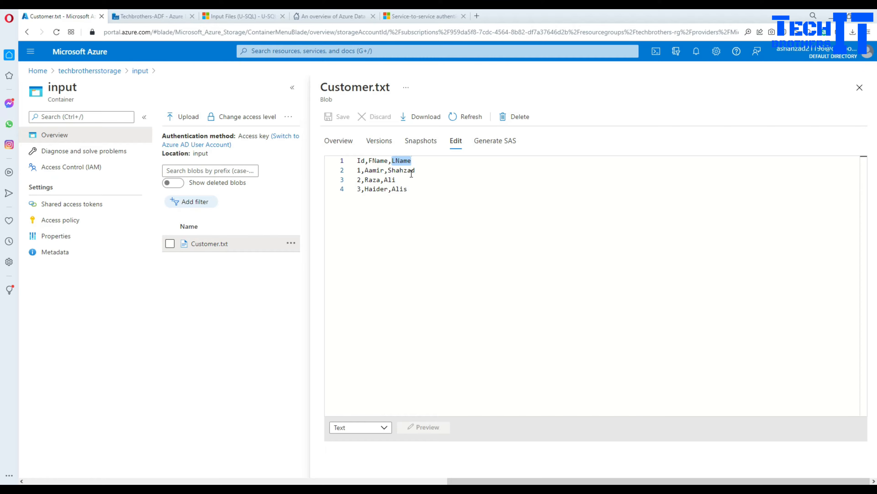
{"action": "left_click_drag", "start_coordinate": [419, 171], "coordinate": [365, 169]}
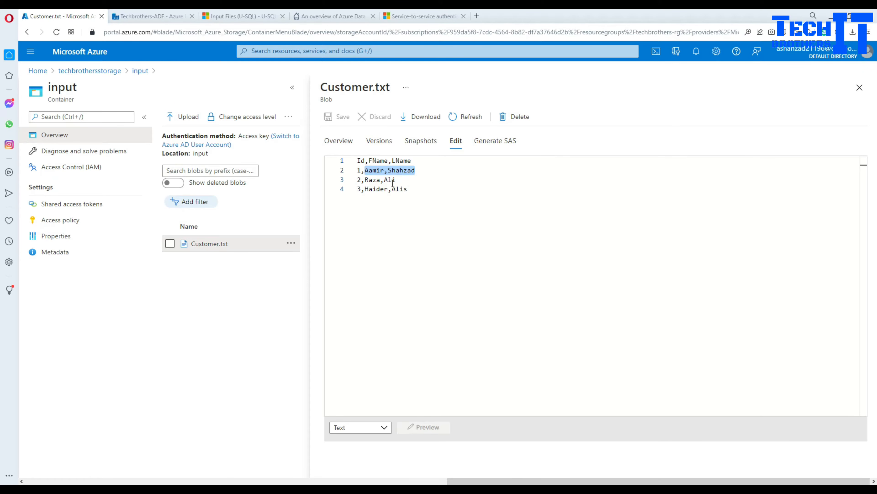
{"action": "left_click", "coordinate": [375, 162]}
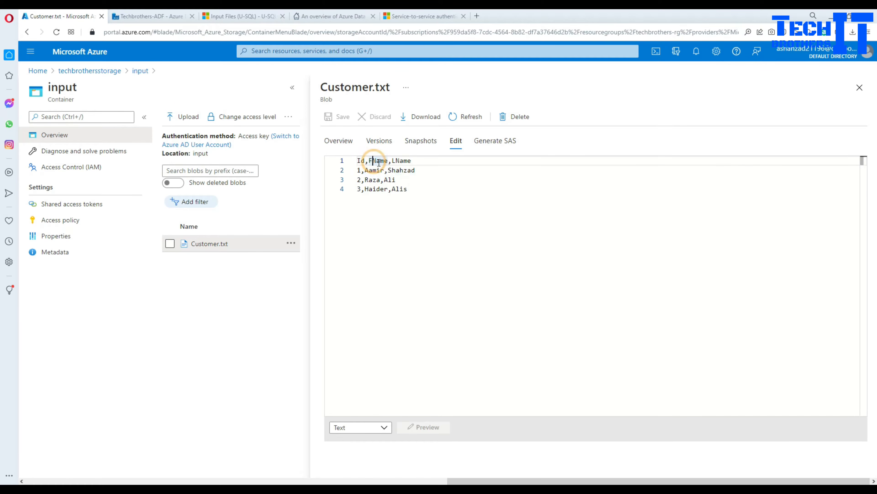
{"action": "left_click", "coordinate": [366, 170]}
{"action": "left_click", "coordinate": [366, 180]}
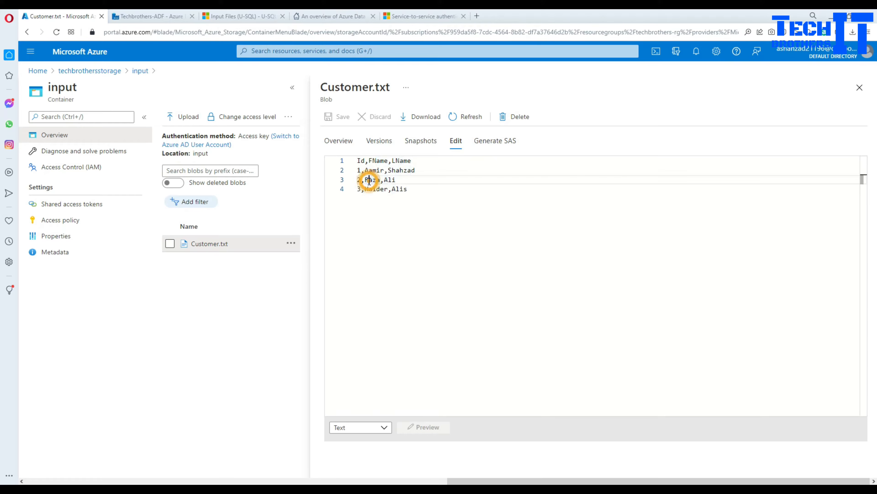
{"action": "left_click", "coordinate": [367, 189]}
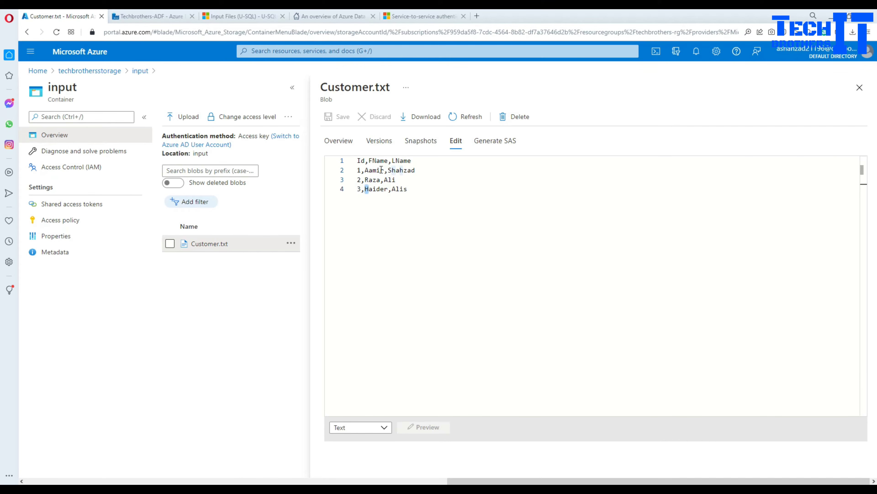
{"action": "left_click", "coordinate": [859, 87]}
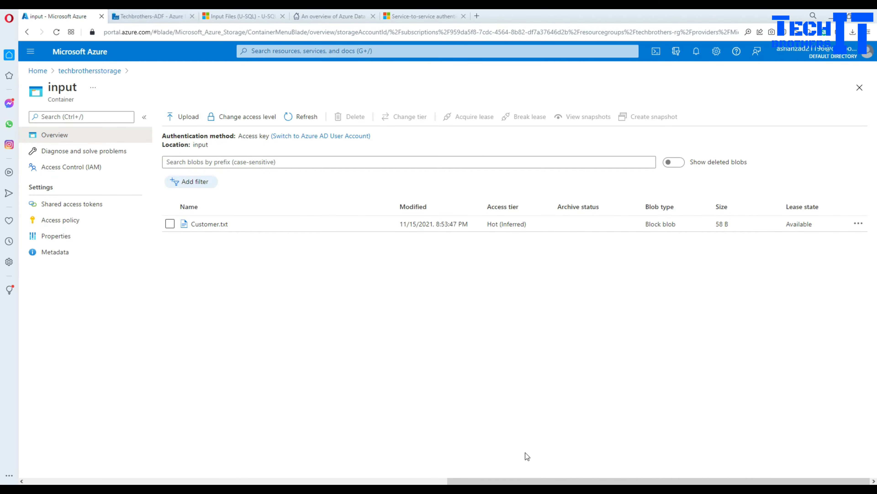
Switch back to Notepad++ and examine the dbo.customer create table statement, comparing FName, LName and FullName with the Copy Activity title.
{"action": "key", "text": "alt+Tab"}
{"action": "left_click", "coordinate": [175, 185]}
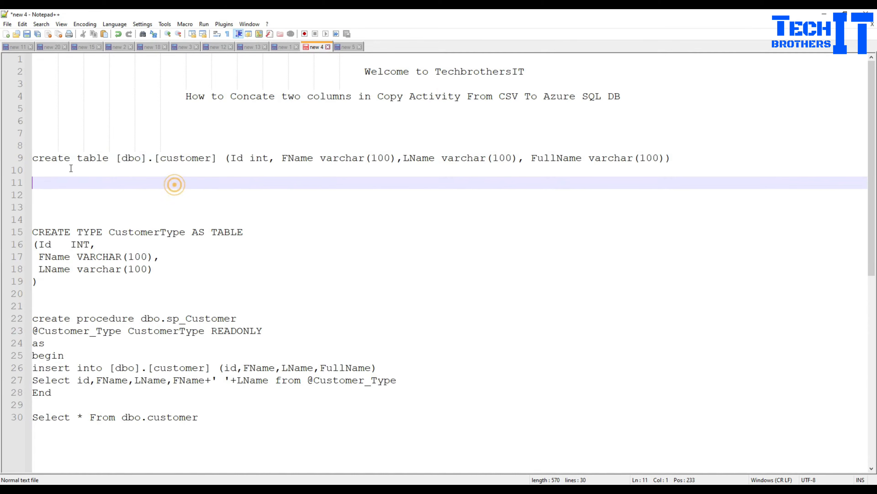
{"action": "left_click_drag", "start_coordinate": [115, 158], "coordinate": [220, 154]}
{"action": "left_click", "coordinate": [260, 158]}
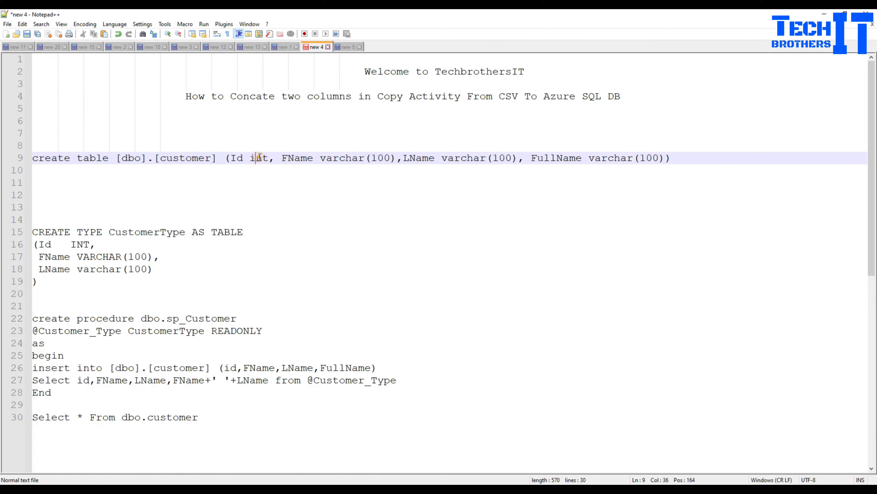
{"action": "left_click", "coordinate": [303, 158]}
{"action": "left_click", "coordinate": [678, 157]}
{"action": "left_click_drag", "start_coordinate": [678, 157], "coordinate": [337, 170]}
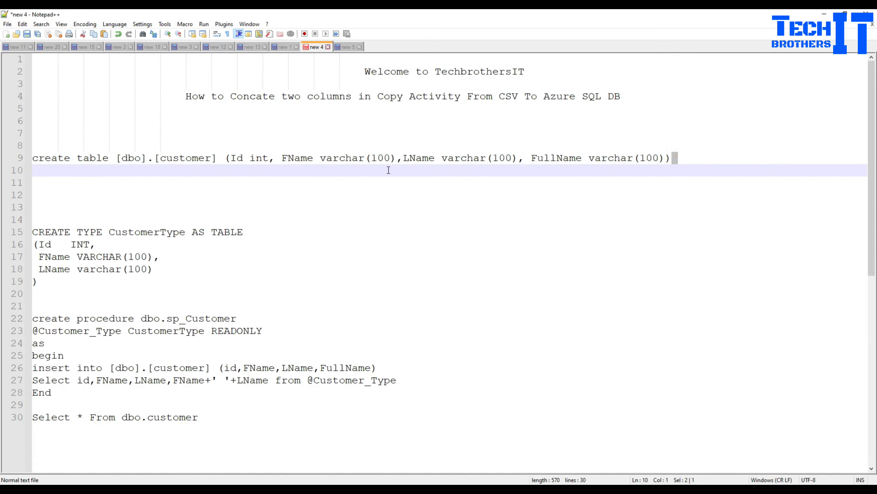
{"action": "left_click", "coordinate": [627, 158]}
{"action": "left_click_drag", "start_coordinate": [665, 158], "coordinate": [533, 159]}
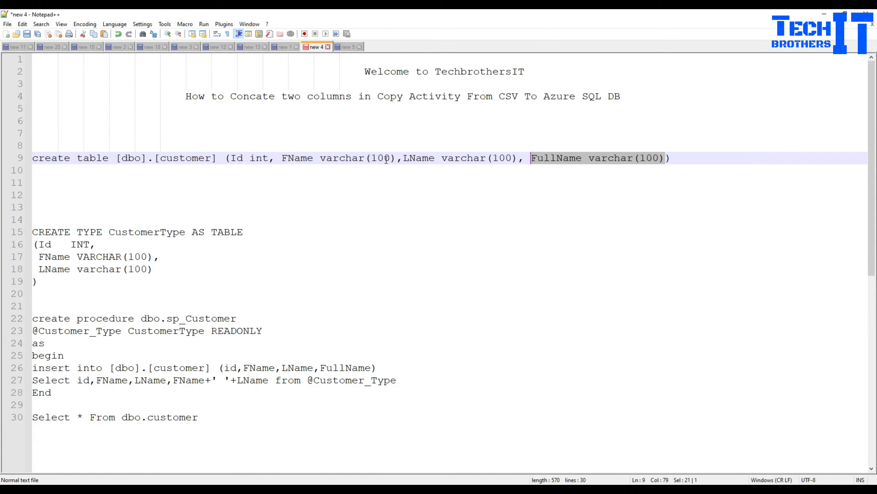
{"action": "left_click", "coordinate": [412, 161]}
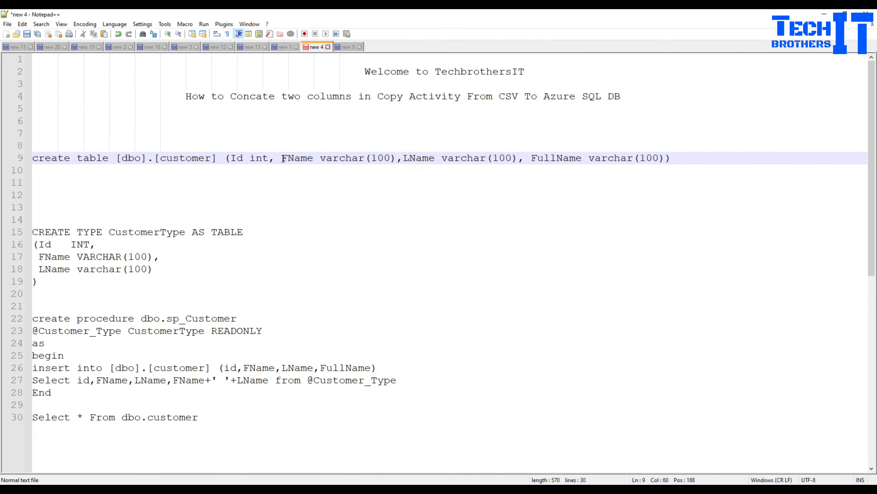
{"action": "left_click_drag", "start_coordinate": [282, 159], "coordinate": [441, 158]}
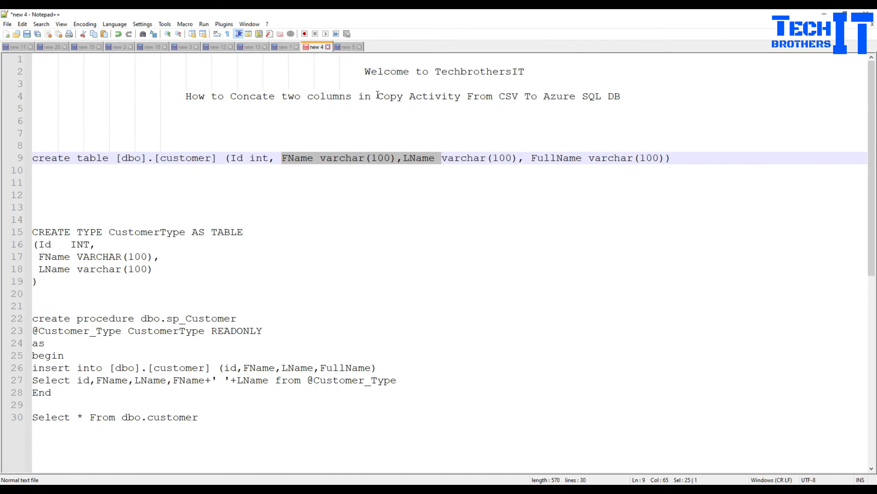
{"action": "left_click_drag", "start_coordinate": [377, 96], "coordinate": [460, 96]}
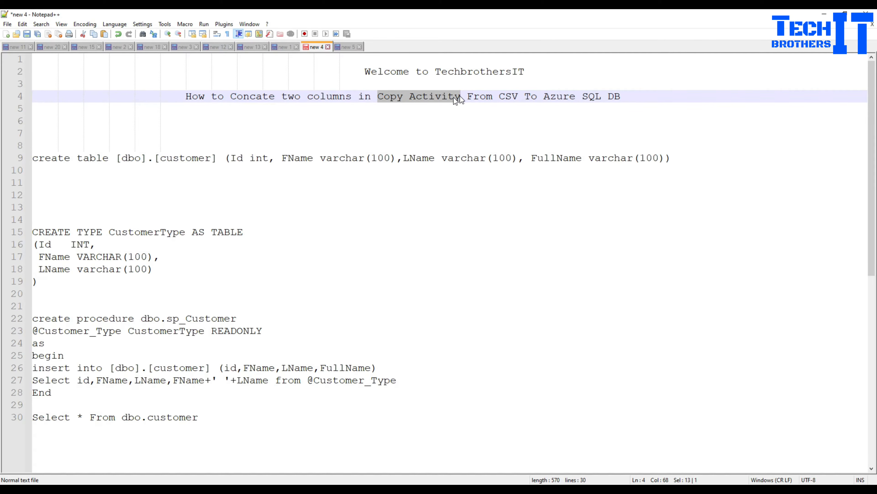
Examine the CustomerType table type definition and compare its Id, FName and LName columns with the customer table.
{"action": "left_click", "coordinate": [47, 231]}
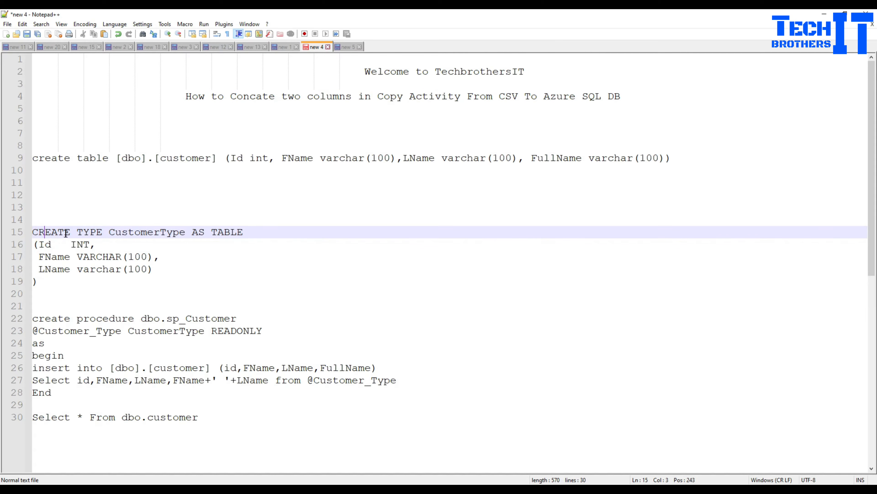
{"action": "double_click", "coordinate": [132, 232]}
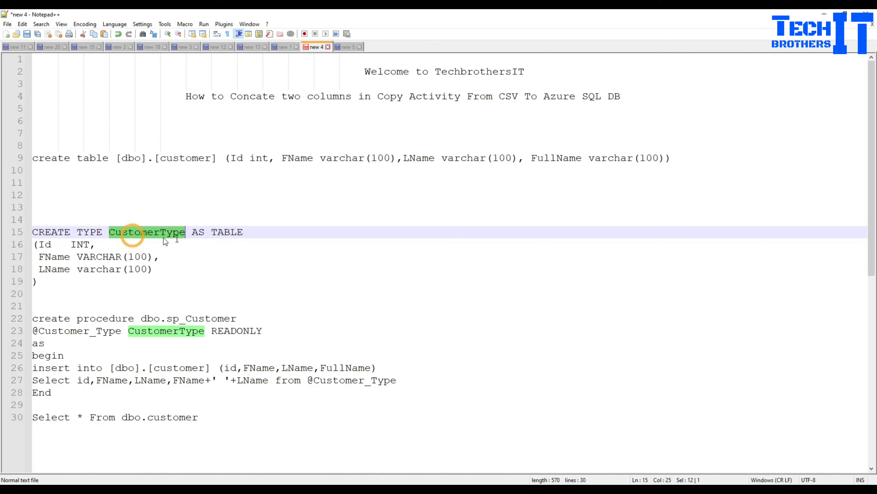
{"action": "double_click", "coordinate": [228, 233]}
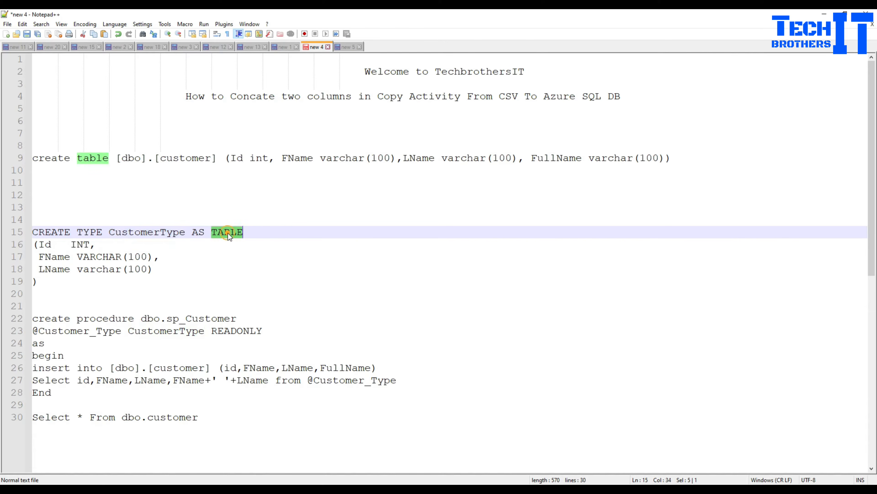
{"action": "left_click", "coordinate": [48, 246]}
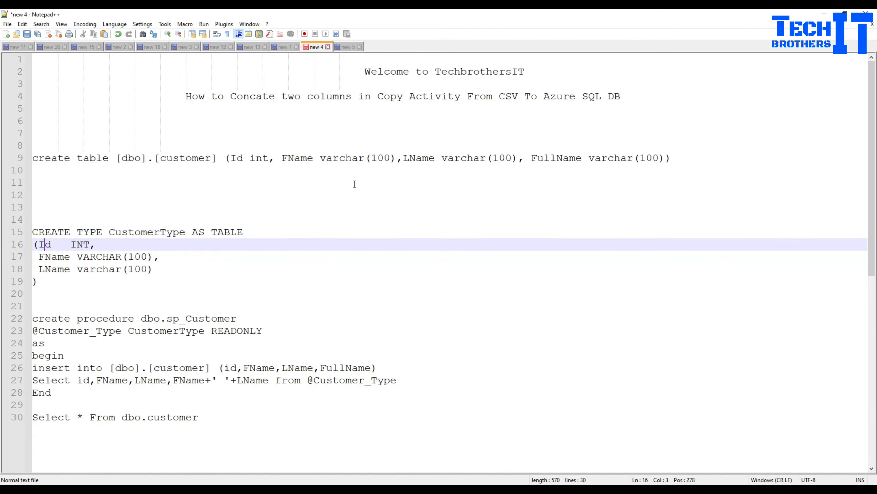
{"action": "double_click", "coordinate": [238, 158]}
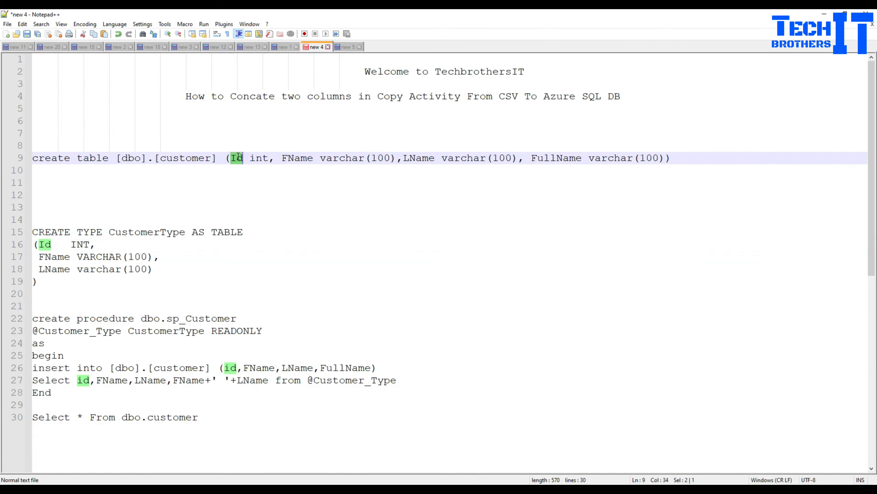
{"action": "double_click", "coordinate": [63, 257]}
{"action": "double_click", "coordinate": [55, 269]}
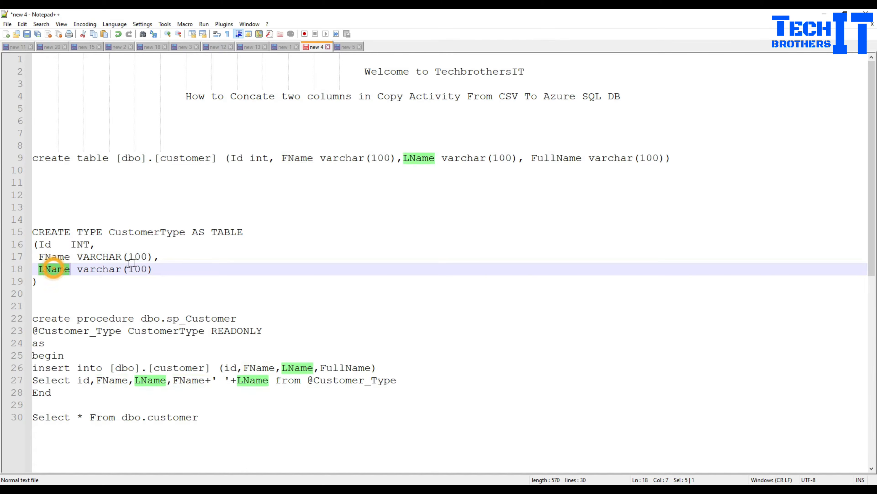
{"action": "left_click", "coordinate": [161, 273]}
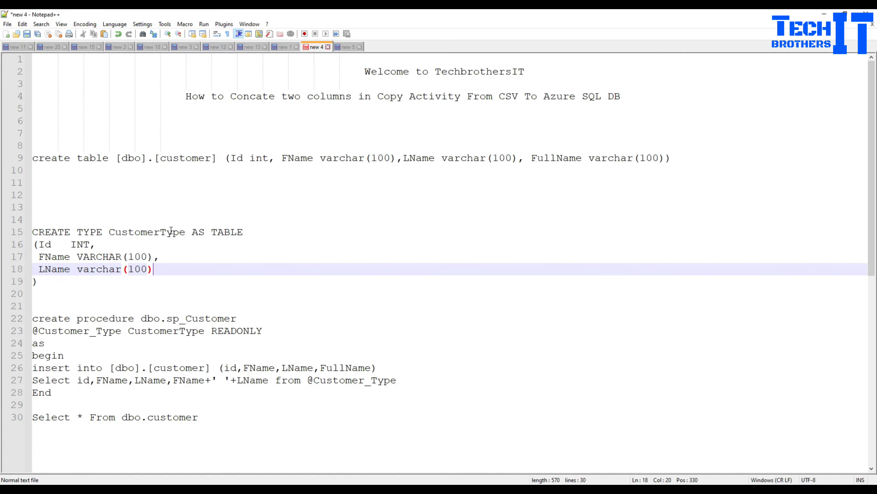
Examine the Id, FName and LName definitions and the TYPE keyword in the CREATE TYPE CustomerType statement.
{"action": "left_click", "coordinate": [40, 244]}
{"action": "left_click_drag", "start_coordinate": [41, 244], "coordinate": [154, 267]}
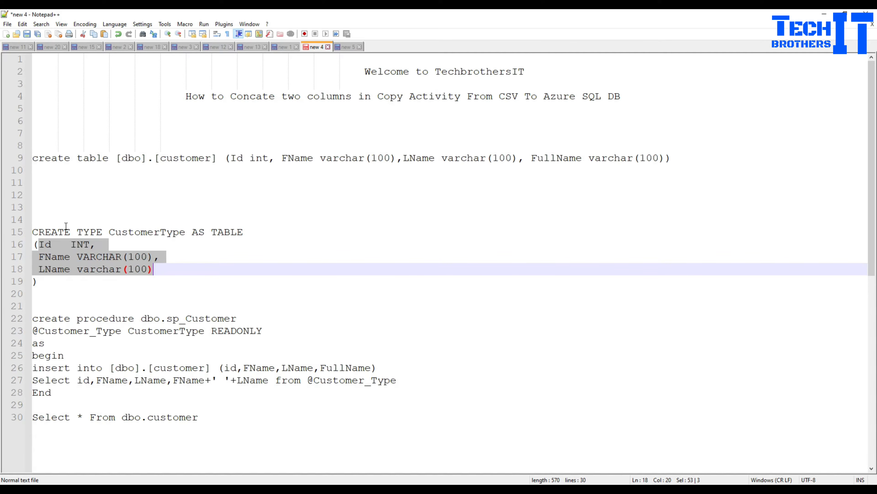
{"action": "left_click", "coordinate": [86, 231]}
{"action": "double_click", "coordinate": [86, 232]}
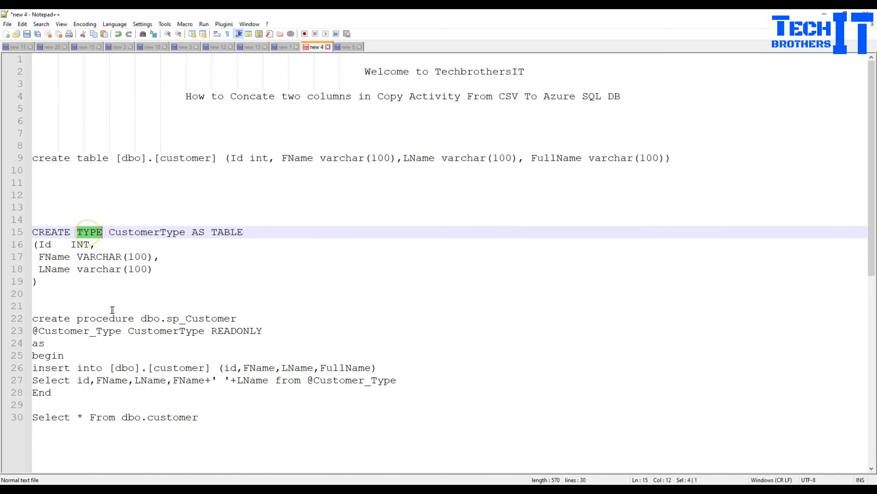
Examine the create procedure line of the script and the procedure name dbo.sp_Customer.
{"action": "left_click", "coordinate": [110, 317]}
{"action": "scroll", "coordinate": [114, 317], "scroll_direction": "down", "scroll_amount": 2}
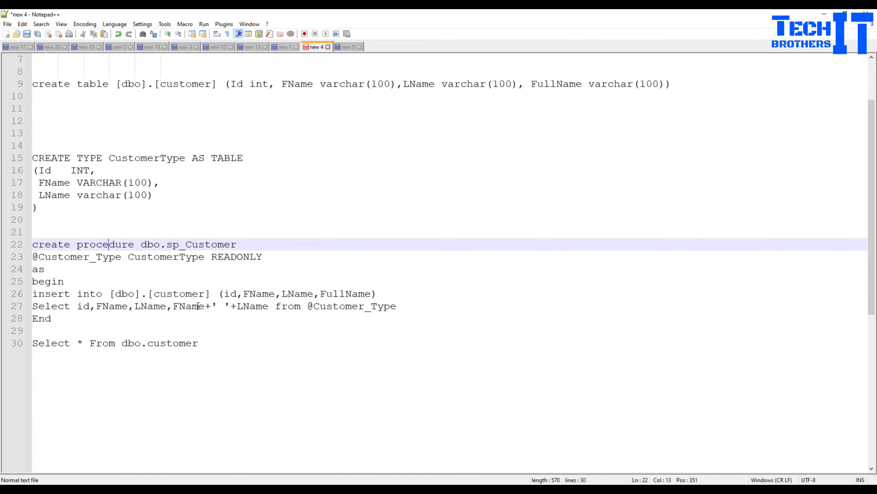
{"action": "left_click", "coordinate": [47, 244]}
{"action": "left_click", "coordinate": [84, 244]}
{"action": "left_click_drag", "start_coordinate": [144, 244], "coordinate": [249, 247]}
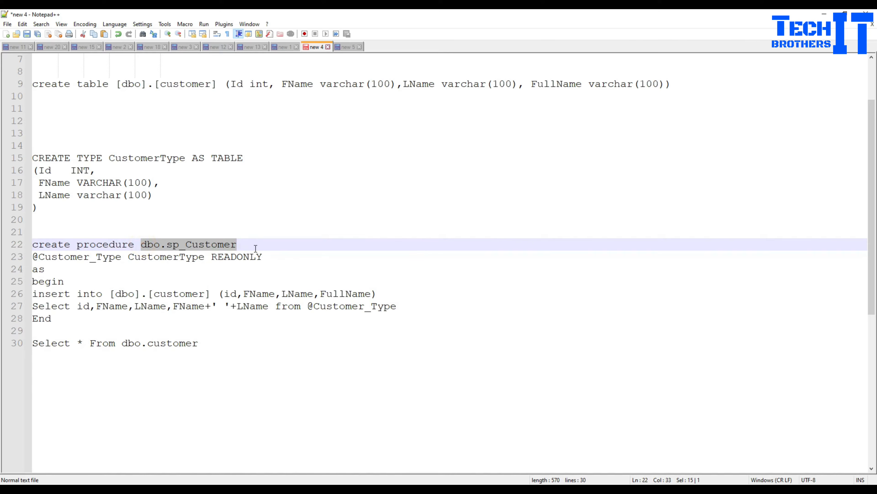
{"action": "double_click", "coordinate": [62, 258]}
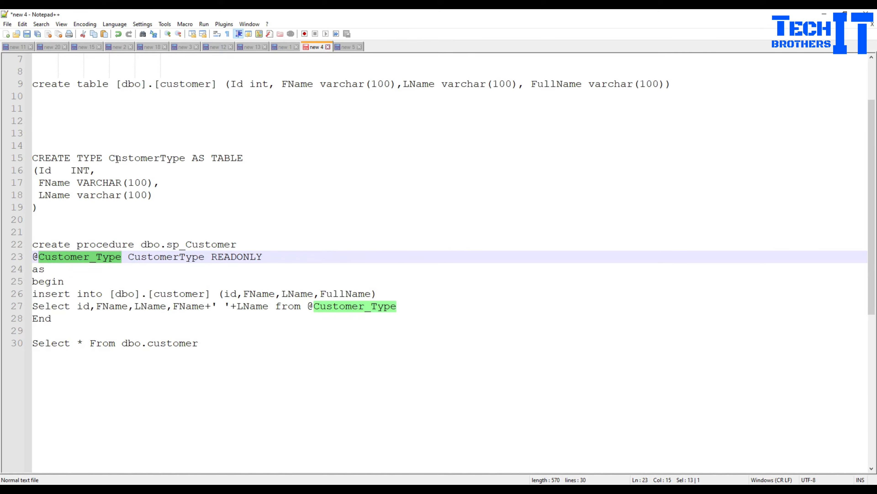
{"action": "left_click", "coordinate": [57, 259]}
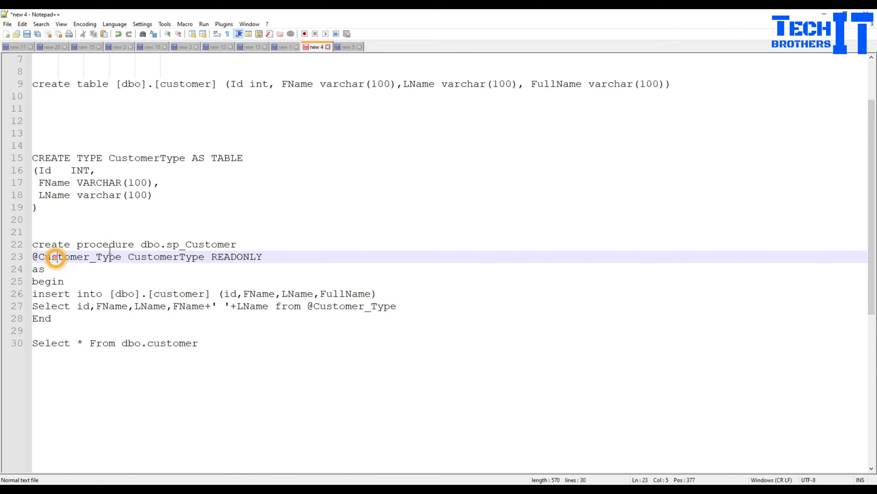
{"action": "left_click_drag", "start_coordinate": [122, 257], "coordinate": [39, 259]}
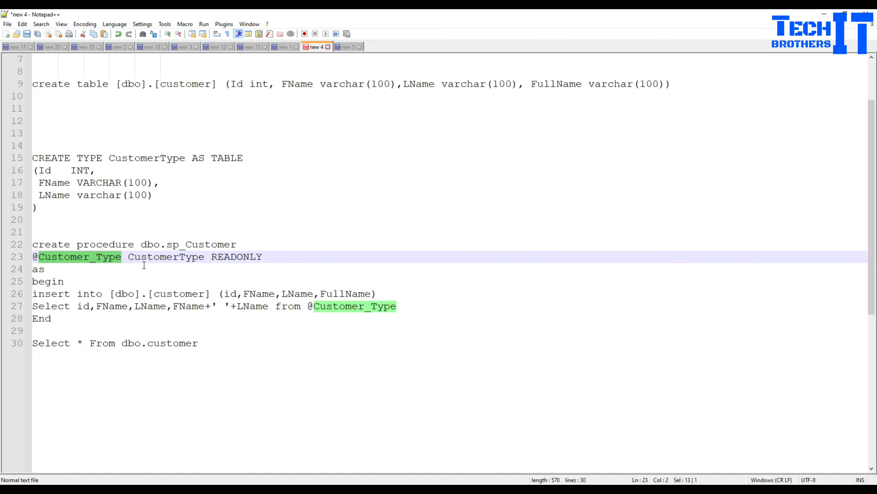
{"action": "double_click", "coordinate": [147, 258]}
{"action": "double_click", "coordinate": [131, 160]}
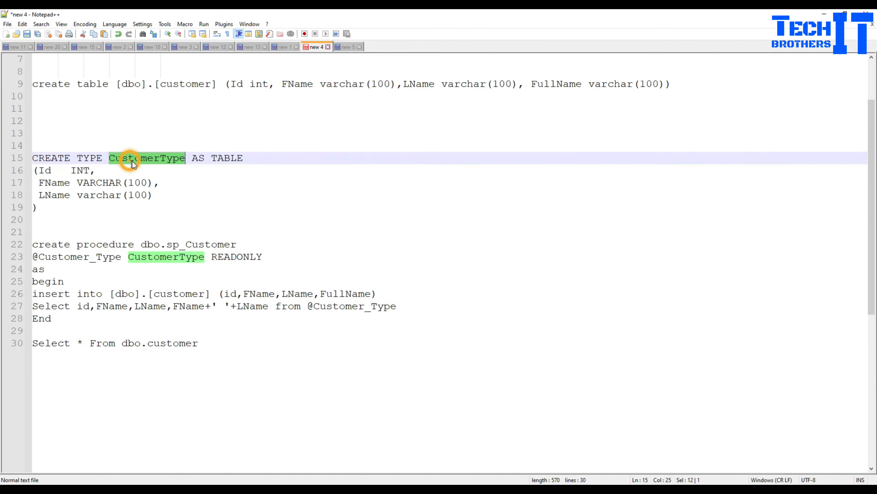
{"action": "double_click", "coordinate": [226, 257]}
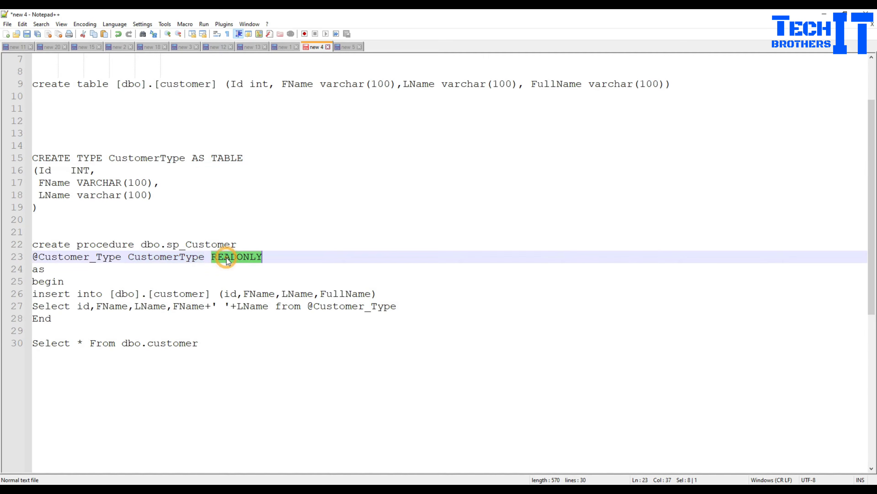
{"action": "left_click", "coordinate": [202, 264]}
{"action": "left_click", "coordinate": [120, 246]}
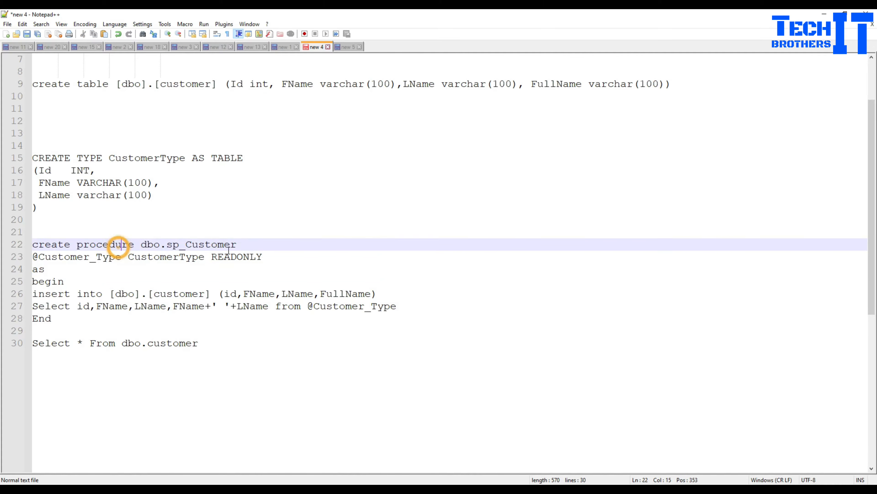
{"action": "double_click", "coordinate": [177, 257]}
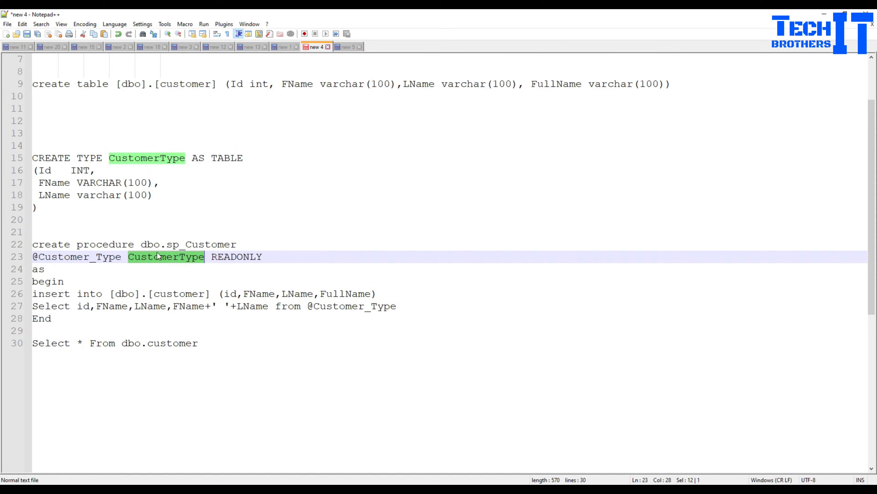
Review the Id, FName and LName columns that the CustomerType parameter passes into the procedure.
{"action": "left_click", "coordinate": [50, 171]}
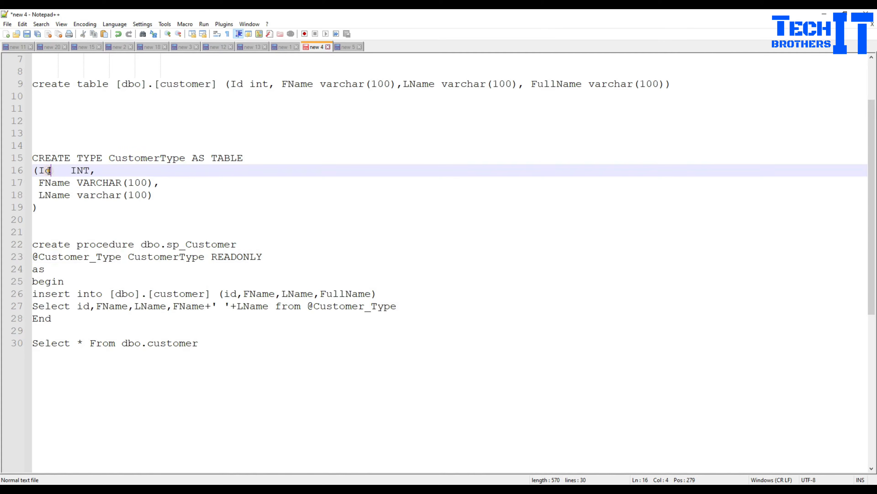
{"action": "left_click", "coordinate": [47, 183]}
{"action": "left_click", "coordinate": [39, 195]}
{"action": "left_click_drag", "start_coordinate": [153, 195], "coordinate": [42, 172]}
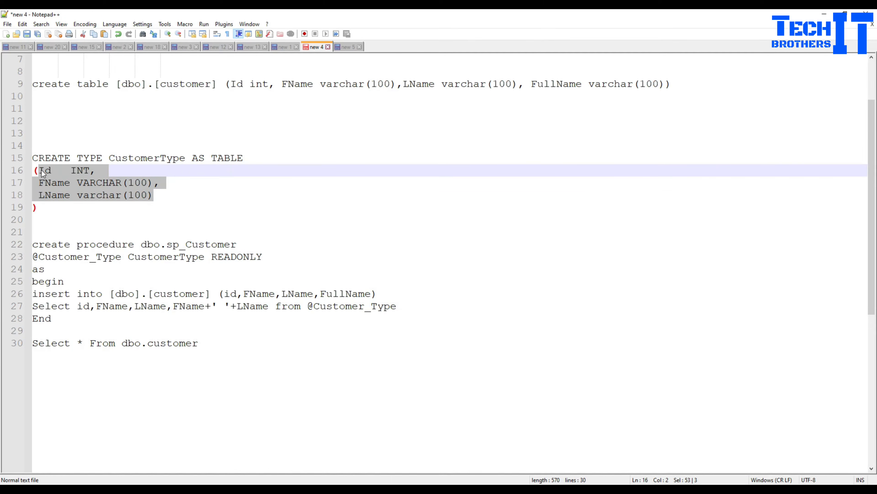
Examine the procedure body from as and begin through the insert into [dbo].[customer] statement and its id, FName, LName and FullName columns.
{"action": "double_click", "coordinate": [40, 269]}
{"action": "double_click", "coordinate": [48, 282]}
{"action": "left_click", "coordinate": [52, 292]}
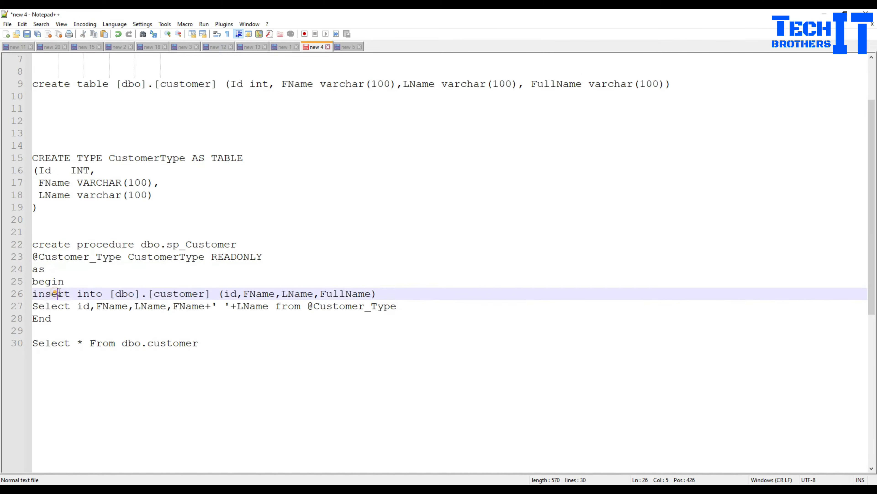
{"action": "left_click", "coordinate": [96, 293]}
{"action": "left_click", "coordinate": [134, 293]}
{"action": "left_click_drag", "start_coordinate": [211, 293], "coordinate": [110, 291]}
{"action": "left_click", "coordinate": [223, 294]}
{"action": "left_click", "coordinate": [293, 293]}
{"action": "left_click_drag", "start_coordinate": [373, 294], "coordinate": [322, 293]}
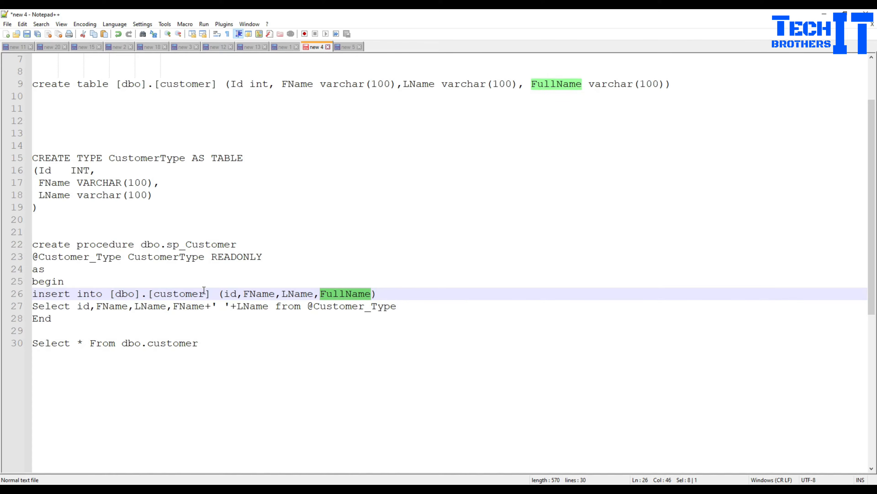
{"action": "left_click", "coordinate": [244, 294]}
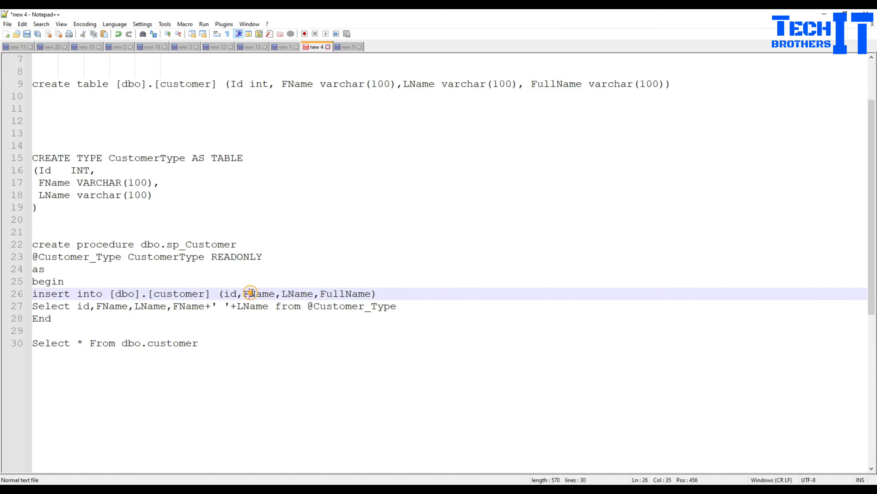
{"action": "left_click_drag", "start_coordinate": [314, 293], "coordinate": [240, 296]}
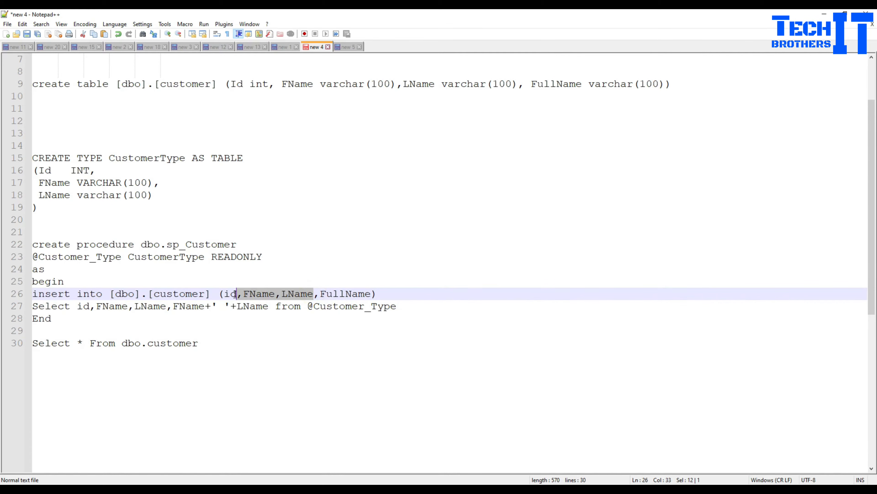
Examine the procedure's Select list, covering id, FName, LName and the FName+' '+LName concatenation.
{"action": "left_click", "coordinate": [179, 307]}
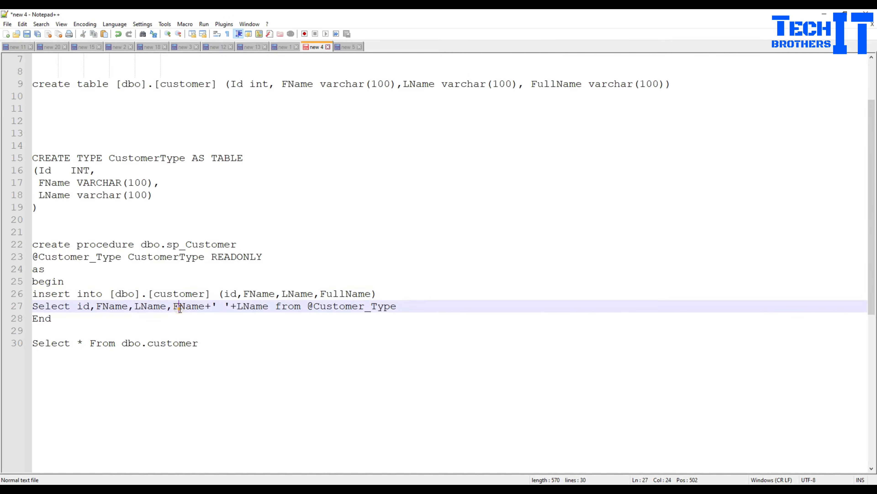
{"action": "double_click", "coordinate": [82, 306]}
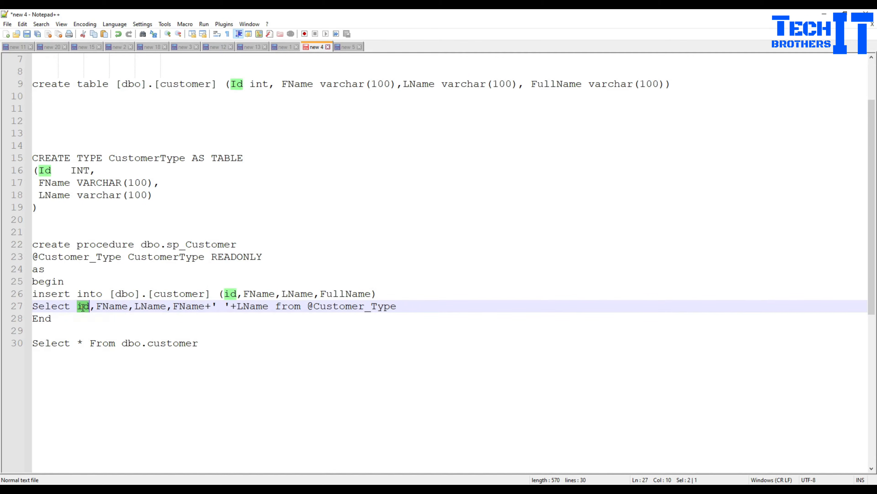
{"action": "double_click", "coordinate": [112, 306]}
{"action": "left_click", "coordinate": [149, 307]}
{"action": "double_click", "coordinate": [150, 307]}
{"action": "left_click", "coordinate": [194, 307]}
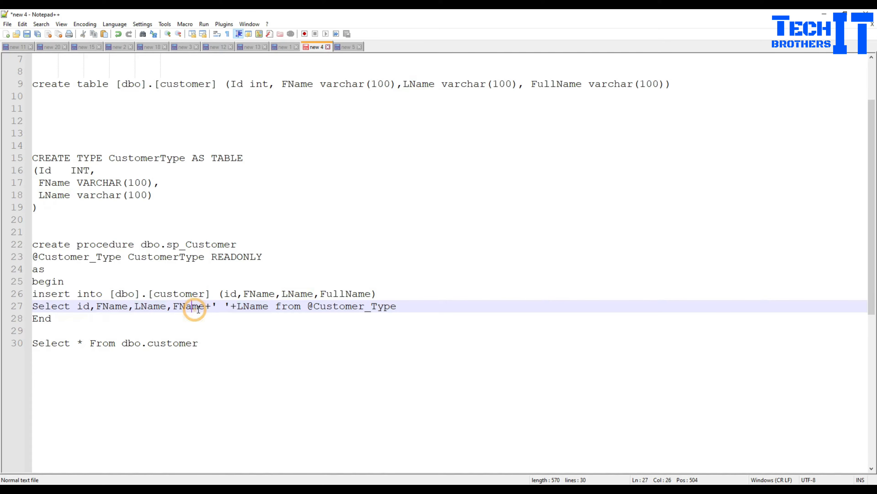
{"action": "left_click_drag", "start_coordinate": [174, 306], "coordinate": [269, 306]}
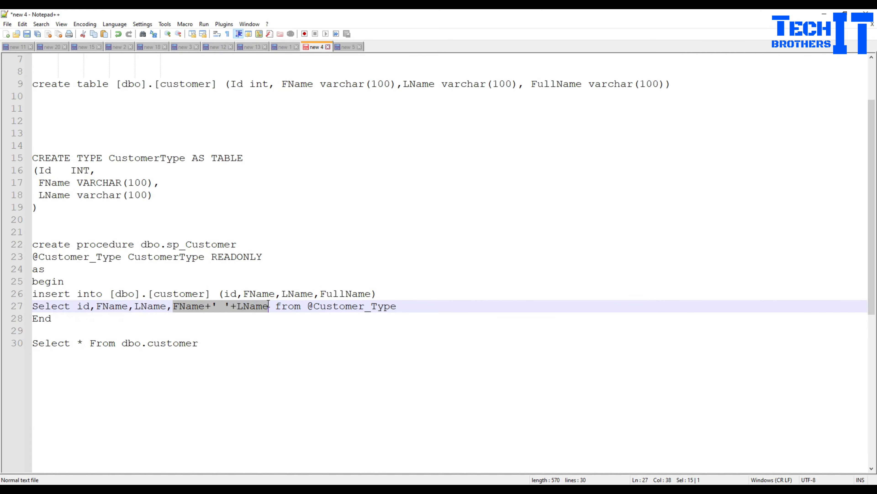
Compare the concatenation expression in the Select line with the FullName column in the insert list.
{"action": "left_click", "coordinate": [372, 294]}
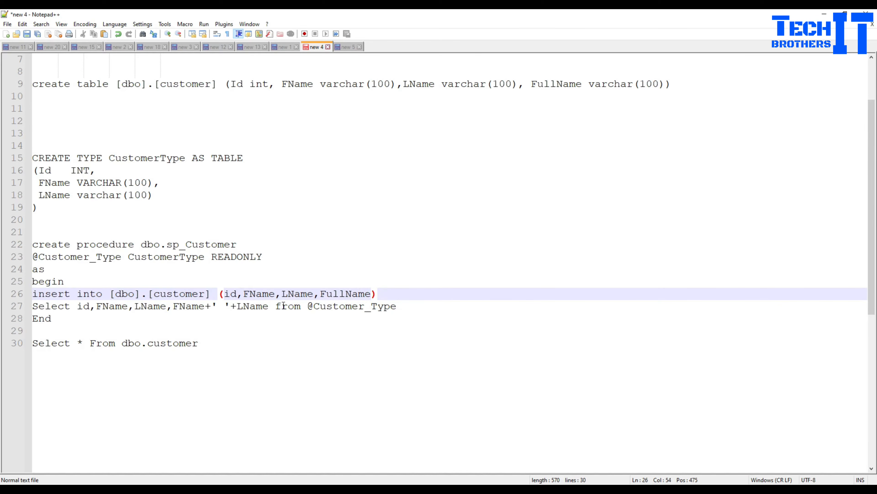
{"action": "left_click", "coordinate": [172, 307]}
{"action": "left_click", "coordinate": [250, 307]}
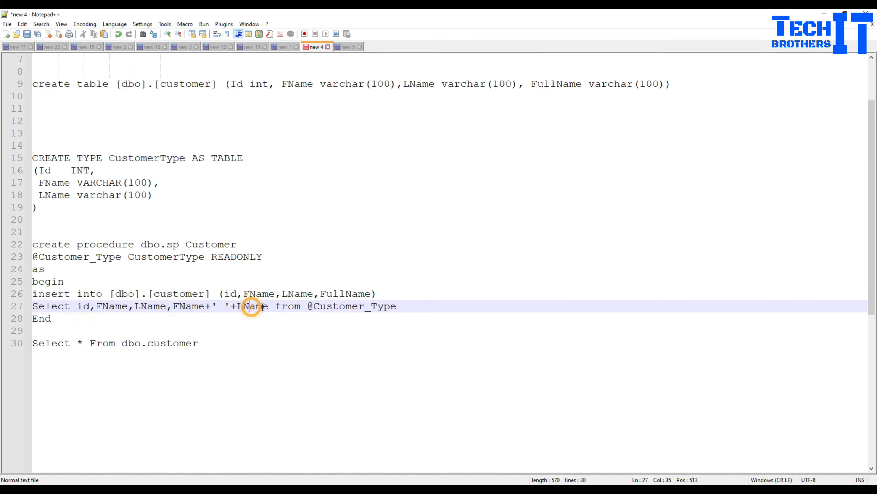
{"action": "left_click", "coordinate": [269, 307]}
{"action": "left_click", "coordinate": [330, 294]}
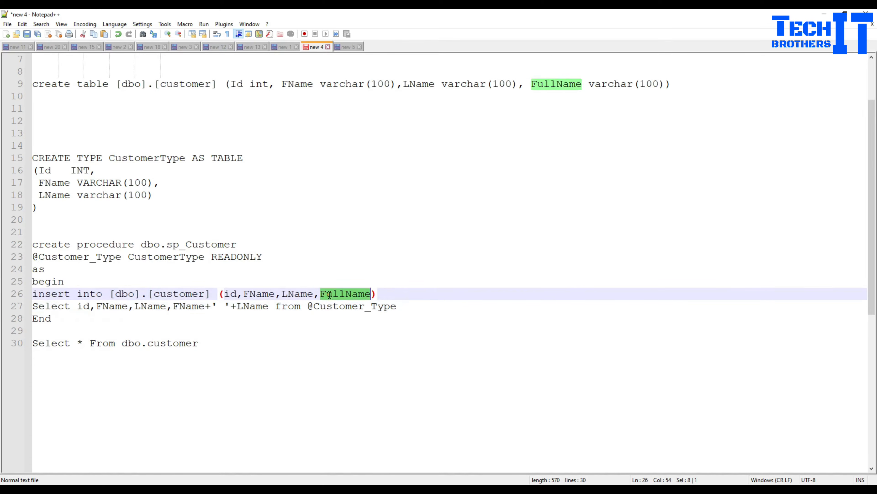
Check the insert into [dbo].[customer] columns one by one, from id to FullName, against the start of the Select list.
{"action": "left_click", "coordinate": [33, 293]}
{"action": "left_click_drag", "start_coordinate": [34, 293], "coordinate": [214, 293]}
{"action": "double_click", "coordinate": [232, 296]}
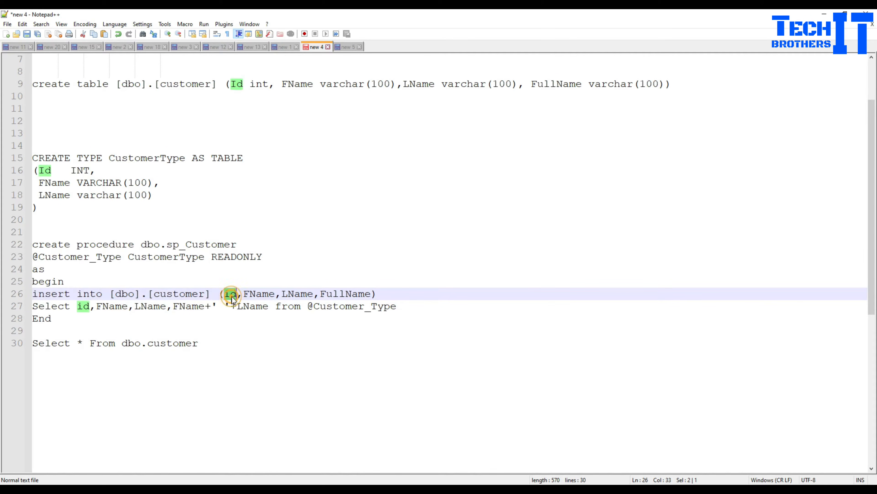
{"action": "double_click", "coordinate": [245, 295]}
{"action": "left_click", "coordinate": [286, 294]}
{"action": "double_click", "coordinate": [286, 294]}
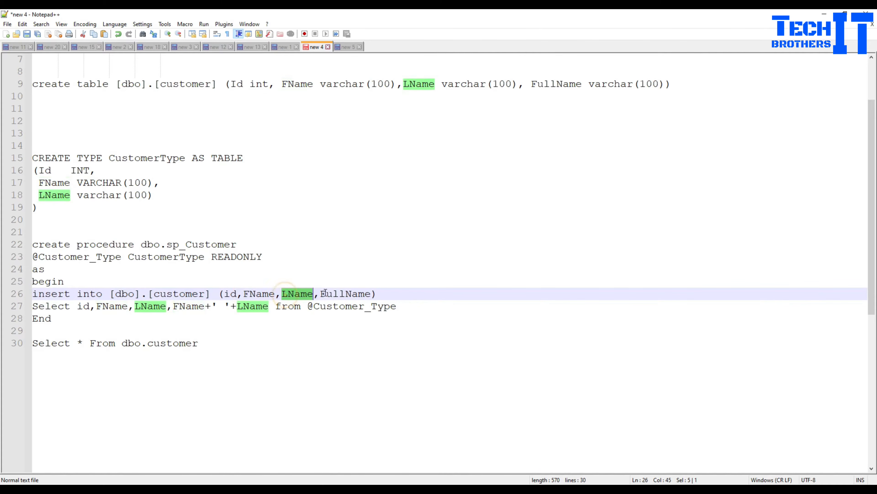
{"action": "double_click", "coordinate": [332, 293]}
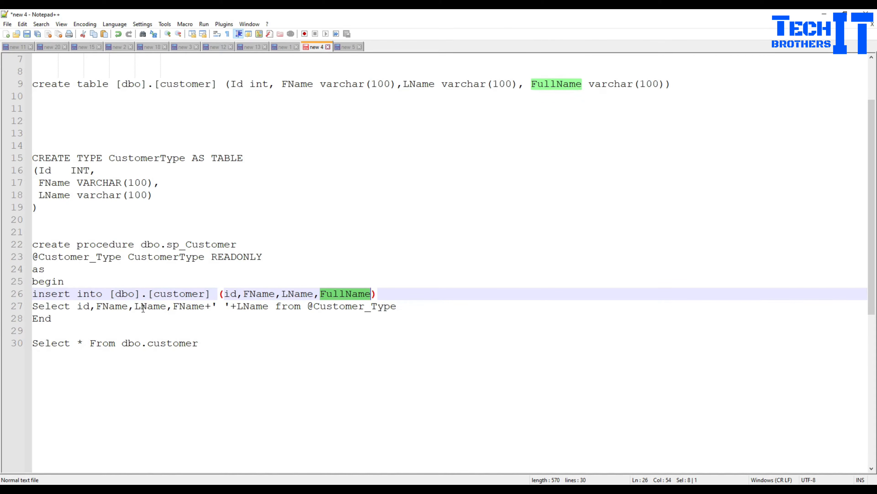
{"action": "double_click", "coordinate": [84, 303]}
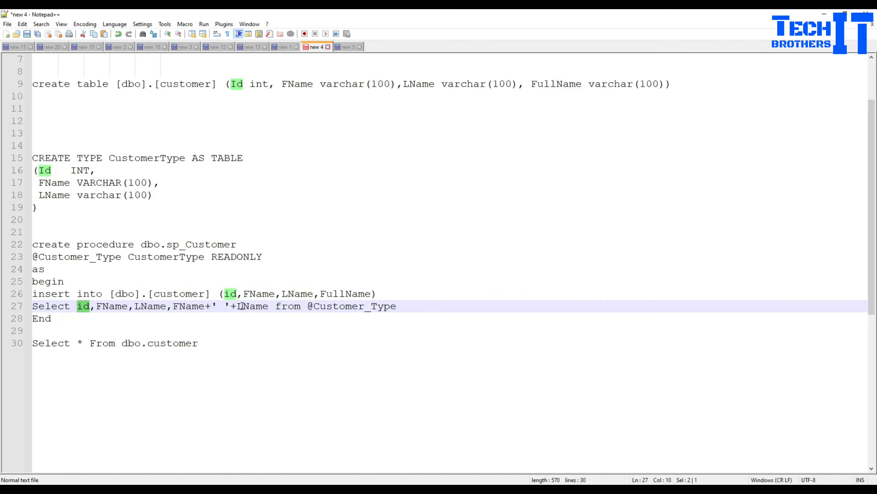
Compare the CustomerType column definitions with the FName+' '+LName expression that fills FullName.
{"action": "left_click_drag", "start_coordinate": [159, 195], "coordinate": [40, 172]}
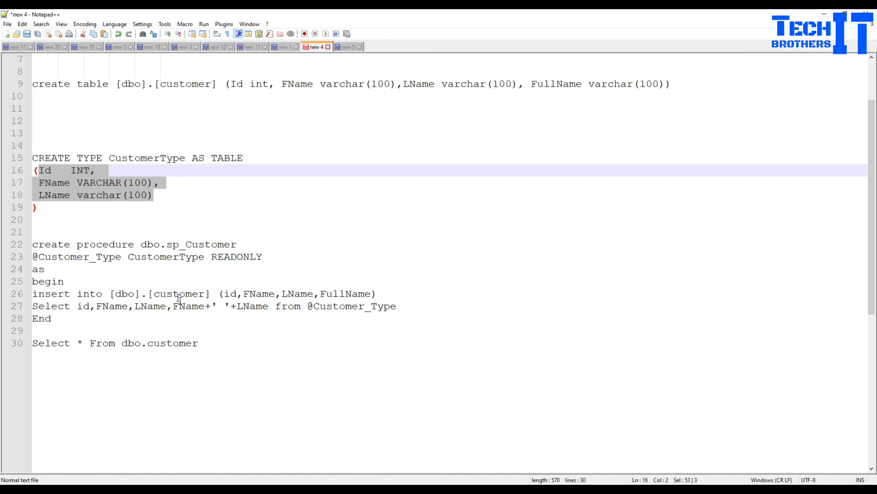
{"action": "left_click", "coordinate": [193, 307]}
{"action": "left_click_drag", "start_coordinate": [175, 306], "coordinate": [271, 309]}
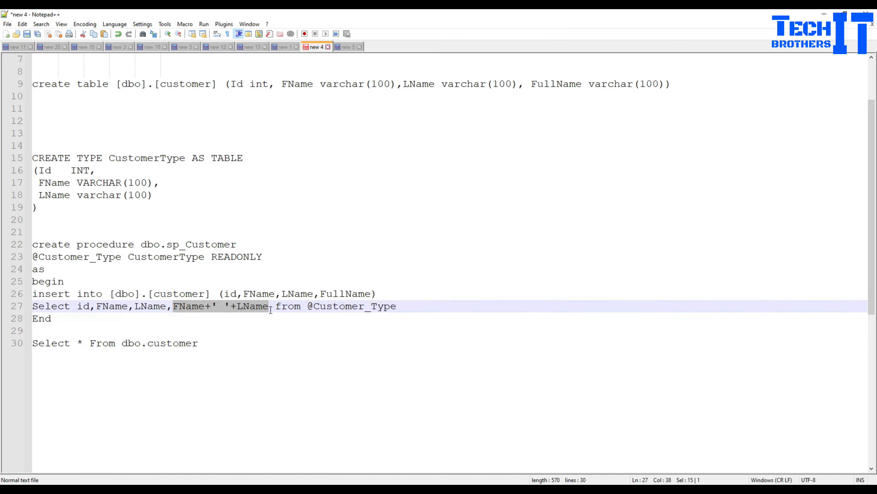
{"action": "left_click", "coordinate": [182, 306]}
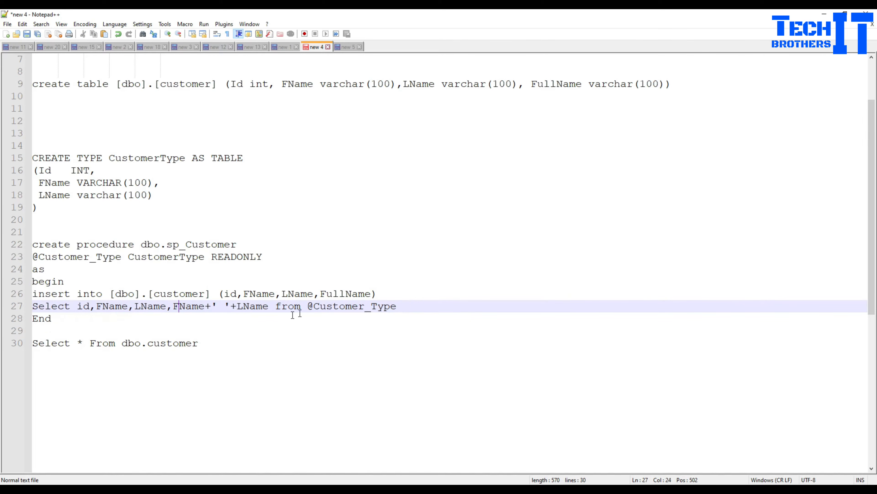
{"action": "left_click", "coordinate": [374, 294]}
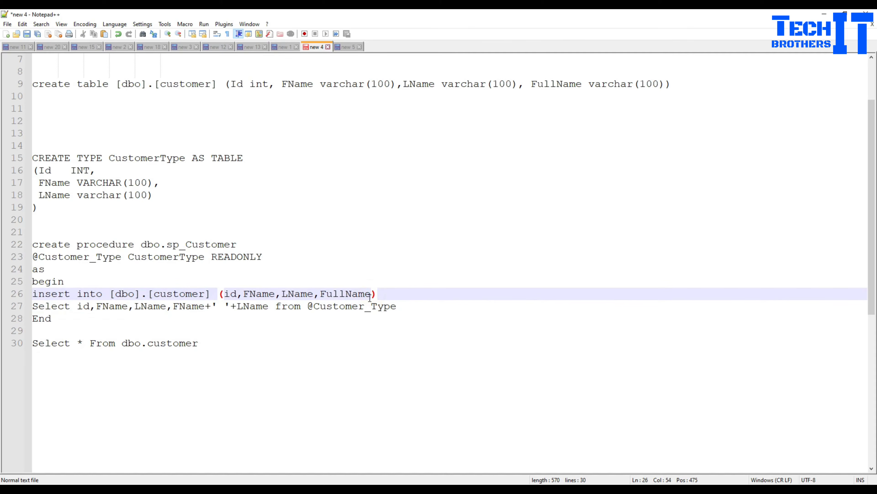
{"action": "left_click_drag", "start_coordinate": [270, 307], "coordinate": [229, 303]}
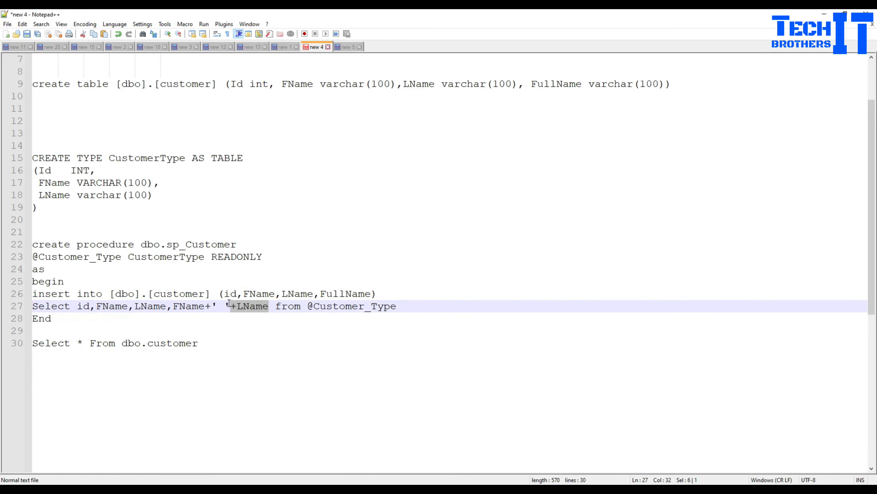
{"action": "left_click_drag", "start_coordinate": [155, 196], "coordinate": [41, 174]}
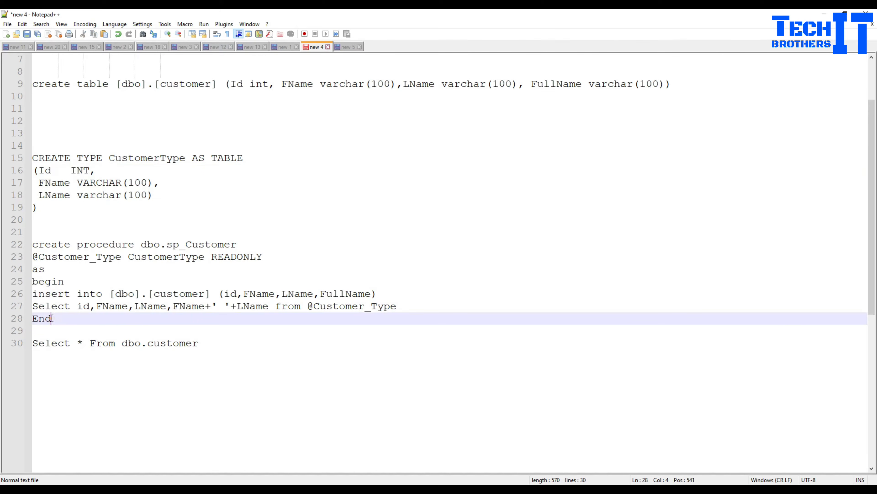
Review the procedure's closing End line and the Select * From dbo.customer query below it.
{"action": "double_click", "coordinate": [44, 319]}
{"action": "left_click", "coordinate": [129, 331]}
{"action": "left_click", "coordinate": [199, 342]}
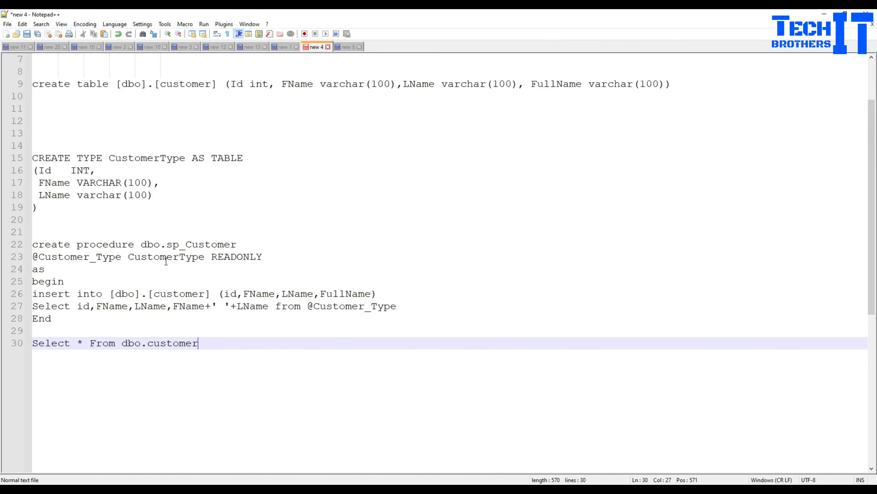
{"action": "left_click_drag", "start_coordinate": [199, 343], "coordinate": [48, 159]}
{"action": "right_click", "coordinate": [46, 167]}
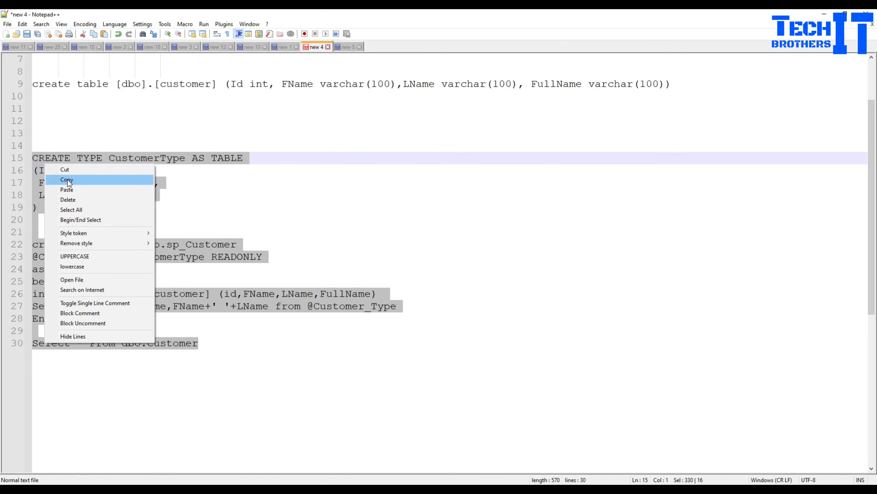
{"action": "left_click", "coordinate": [69, 180]}
{"action": "left_click", "coordinate": [171, 187]}
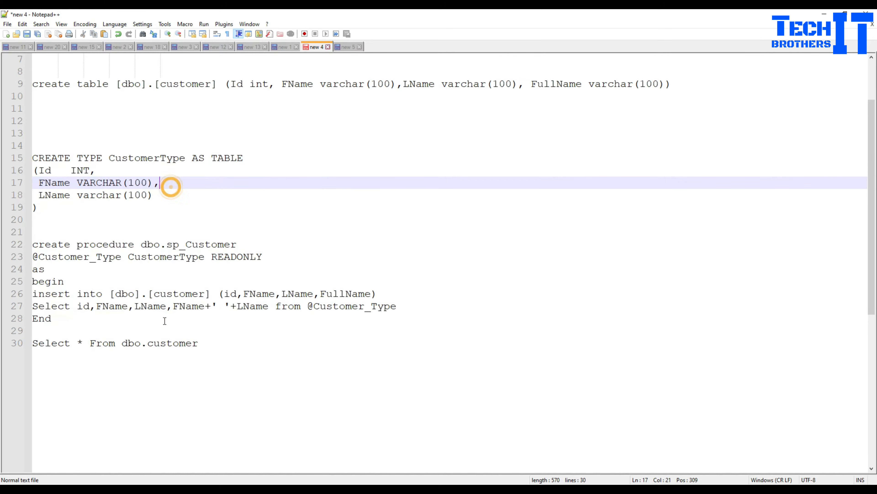
Copy the script from the create table [dbo].[customer] statement through the Select * From dbo.customer line.
{"action": "left_click_drag", "start_coordinate": [201, 344], "coordinate": [34, 83]}
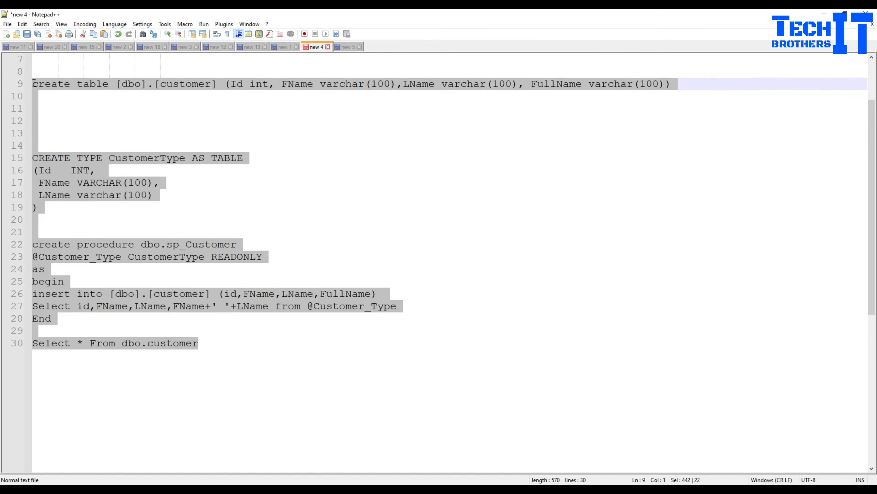
{"action": "right_click", "coordinate": [46, 89]}
{"action": "left_click", "coordinate": [71, 103]}
Switch to the Azure portal in the browser and open the query editor of techbrothersDB in the techbrothers-rg resource group.
{"action": "key", "text": "alt+Tab"}
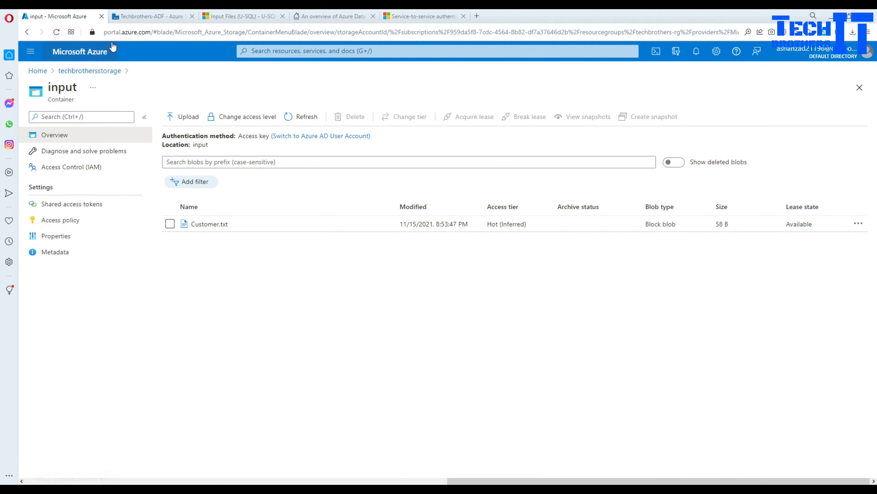
{"action": "left_click", "coordinate": [74, 71]}
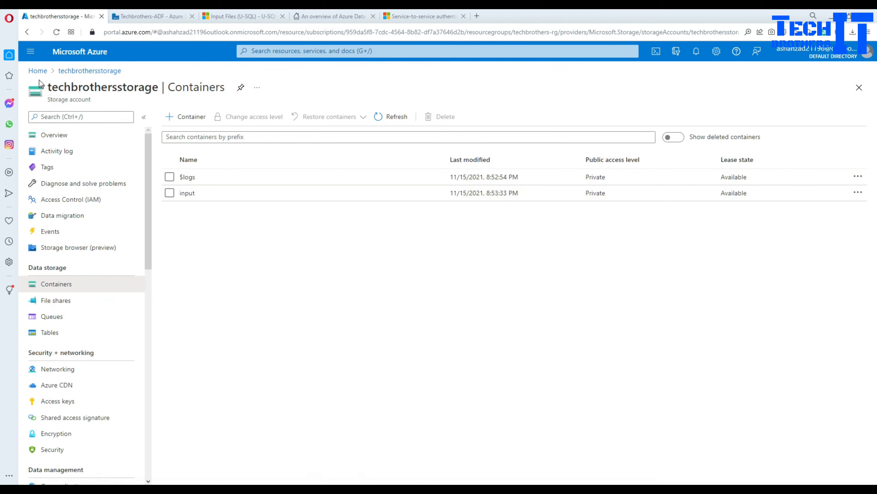
{"action": "left_click", "coordinate": [38, 70]}
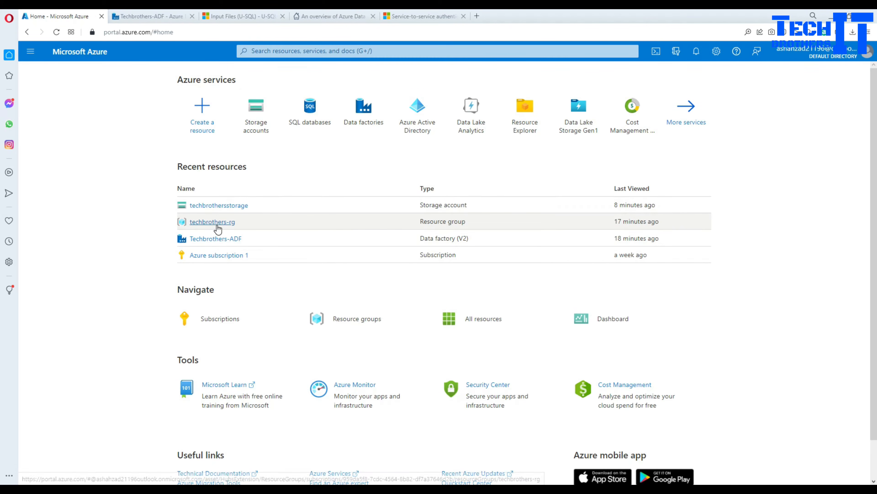
{"action": "key", "text": "ctrl+plus"}
{"action": "left_click", "coordinate": [187, 245]}
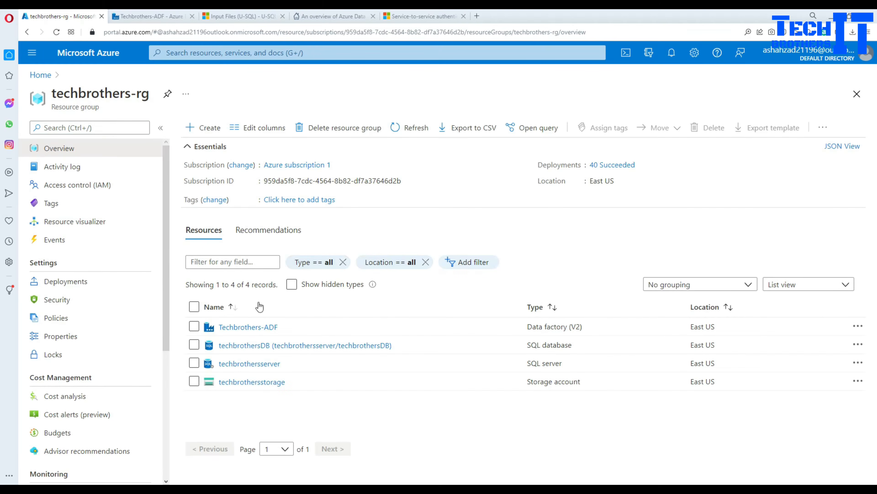
{"action": "left_click", "coordinate": [249, 345]}
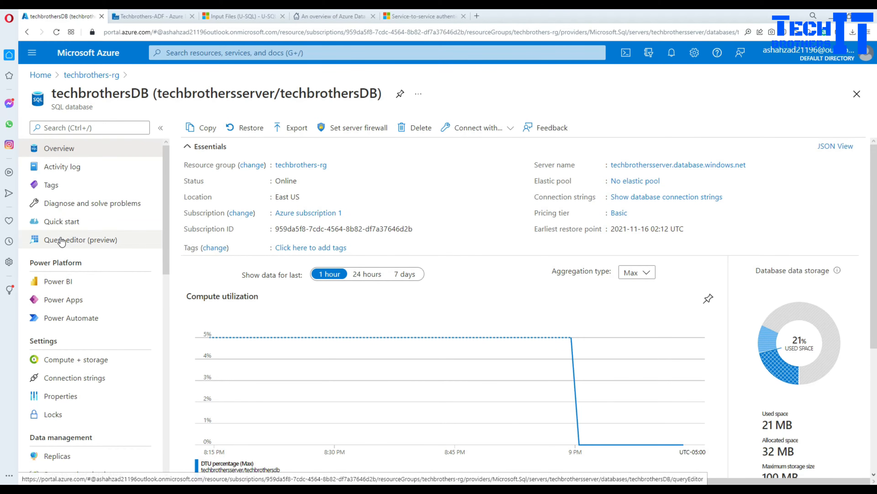
{"action": "left_click", "coordinate": [73, 242]}
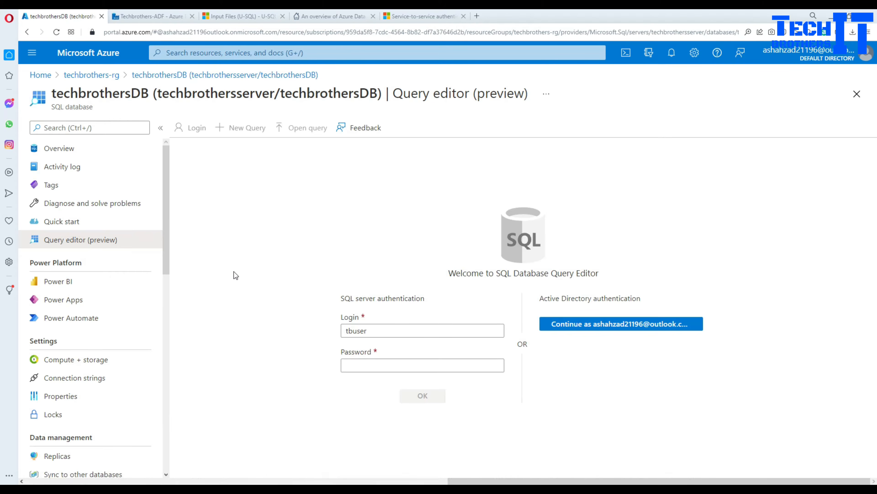
Enter the SQL server authentication password for the tbuser login and submit the login.
{"action": "left_click", "coordinate": [382, 366]}
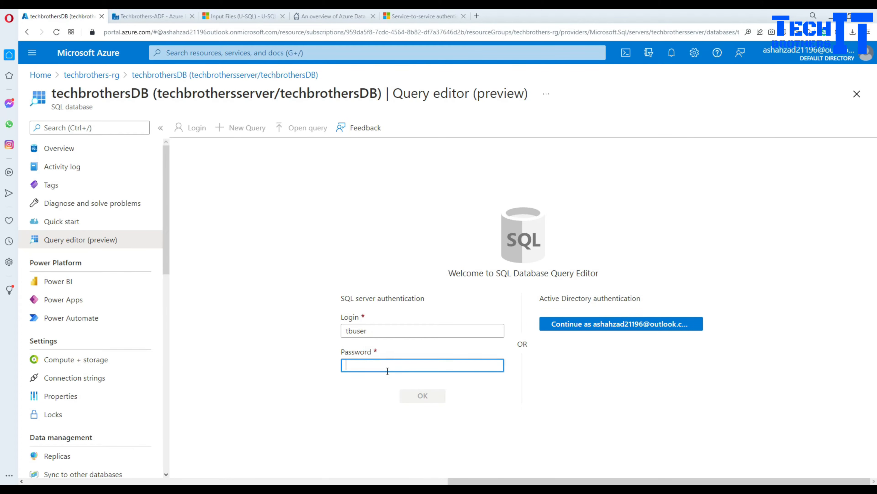
{"action": "type", "text": "•"}
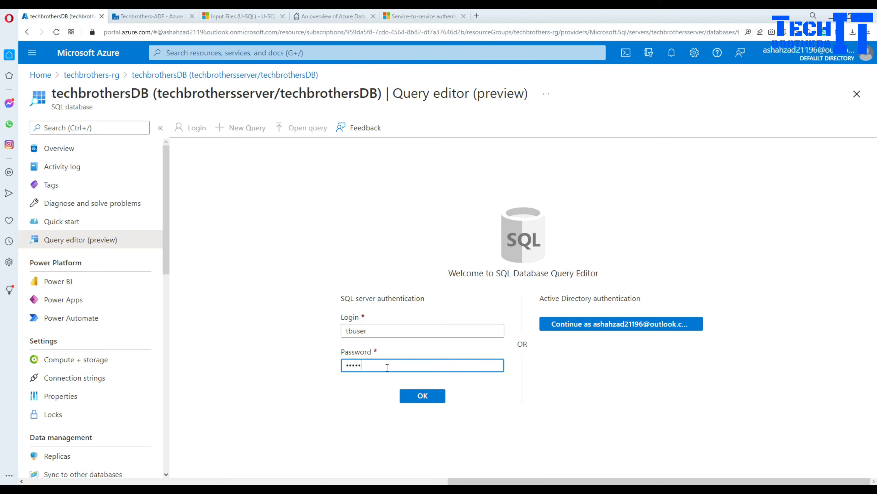
{"action": "key", "text": "Return"}
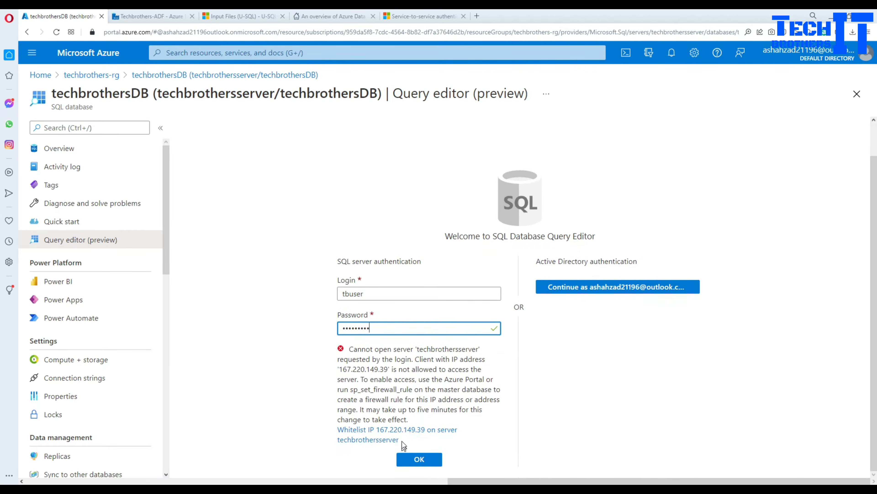
Whitelist the client IP address on techbrothersserver and log in to the query editor again as tbuser.
{"action": "left_click", "coordinate": [402, 430]}
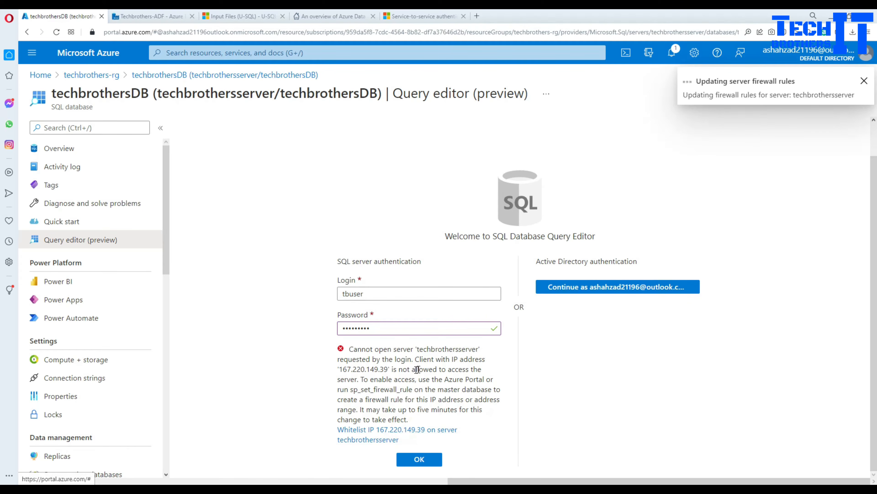
{"action": "left_click", "coordinate": [419, 461]}
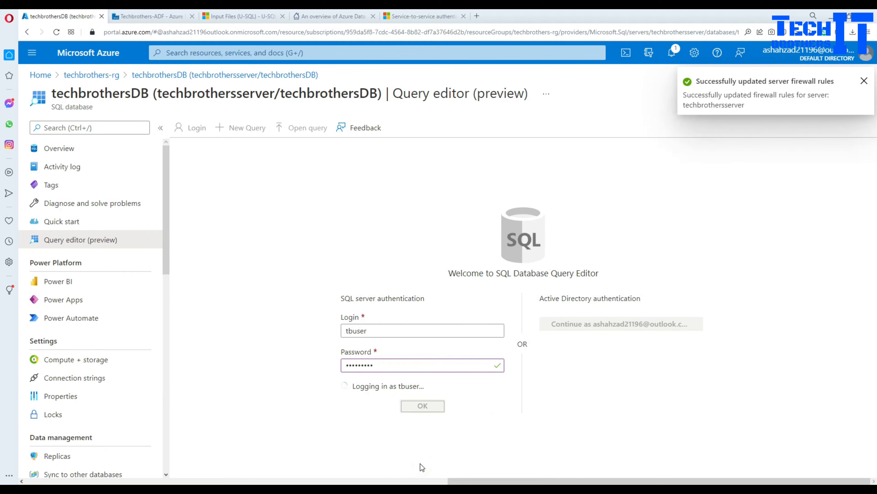
{"action": "left_click", "coordinate": [431, 225]}
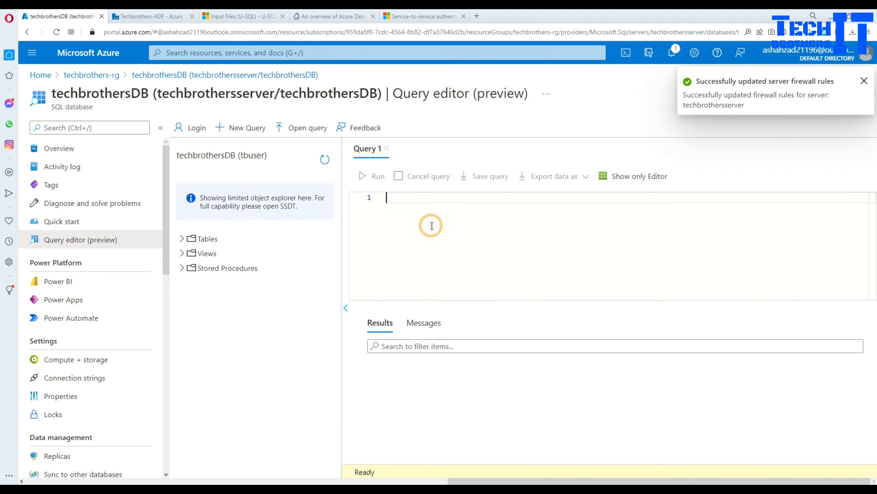
Expand the database's Tables folder and paste the copied SQL script into Query 1.
{"action": "left_click", "coordinate": [182, 239]}
{"action": "left_click", "coordinate": [350, 229]}
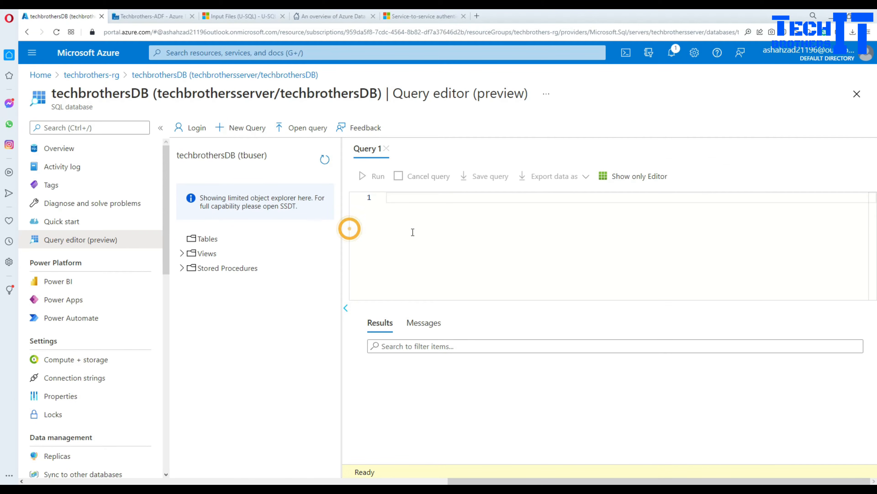
{"action": "left_click", "coordinate": [421, 231]}
{"action": "key", "text": "ctrl+v"}
{"action": "scroll", "coordinate": [567, 249], "scroll_direction": "up", "scroll_amount": 3}
{"action": "scroll", "coordinate": [566, 249], "scroll_direction": "up", "scroll_amount": 2}
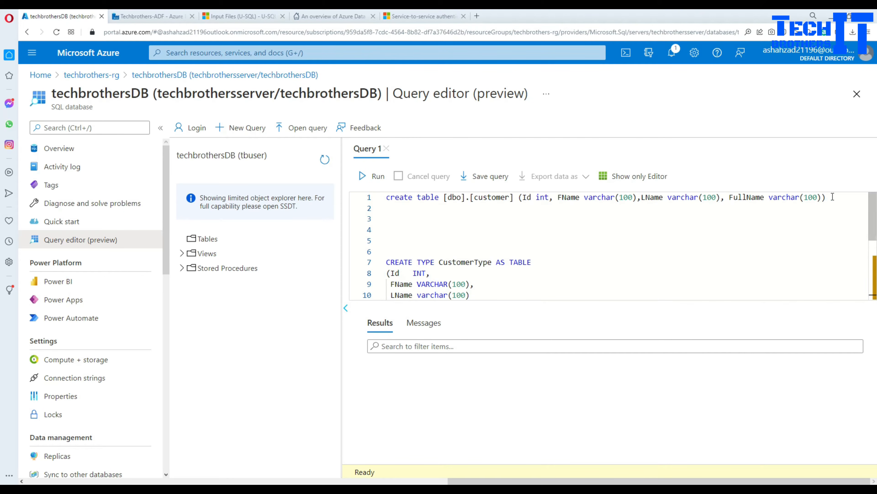
Run only the create table [dbo].[customer] statement with the Id, FName, LName and FullName columns.
{"action": "left_click_drag", "start_coordinate": [827, 197], "coordinate": [385, 197]}
{"action": "left_click", "coordinate": [379, 176]}
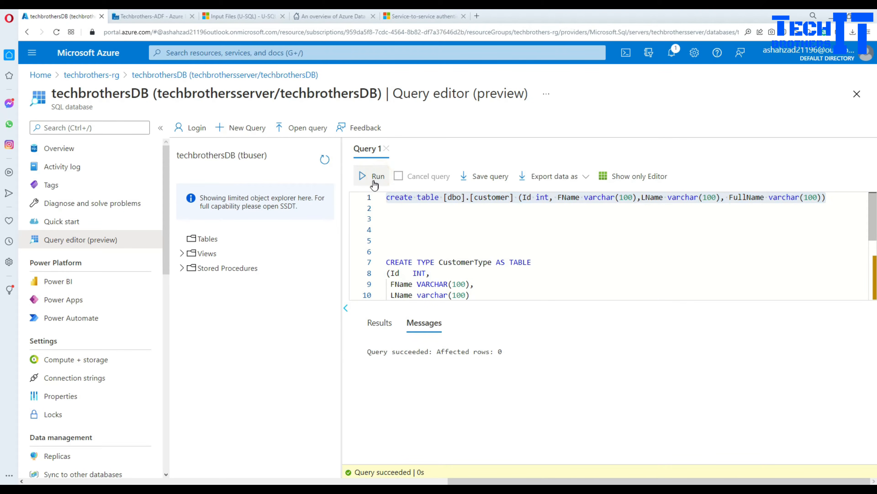
{"action": "left_click", "coordinate": [422, 242]}
Run only the CREATE TYPE CustomerType AS TABLE statement with its Id, FName and LName columns.
{"action": "scroll", "coordinate": [422, 242], "scroll_direction": "down", "scroll_amount": 3}
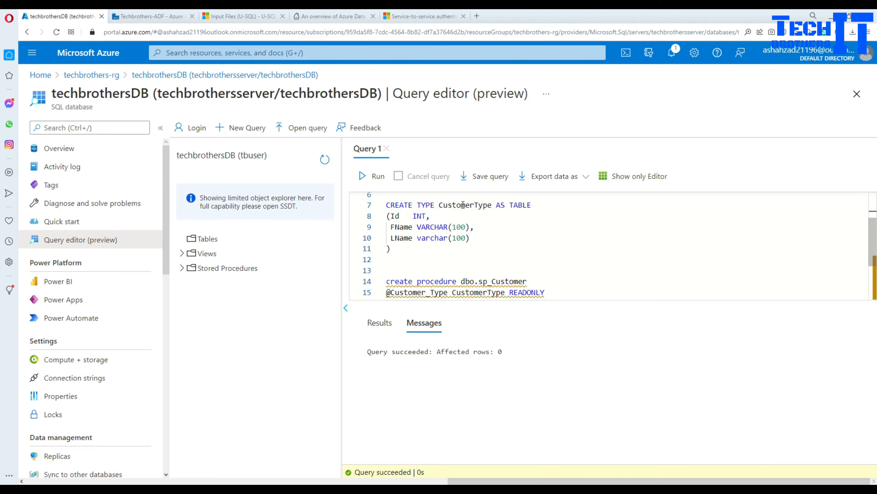
{"action": "left_click_drag", "start_coordinate": [402, 254], "coordinate": [377, 207]}
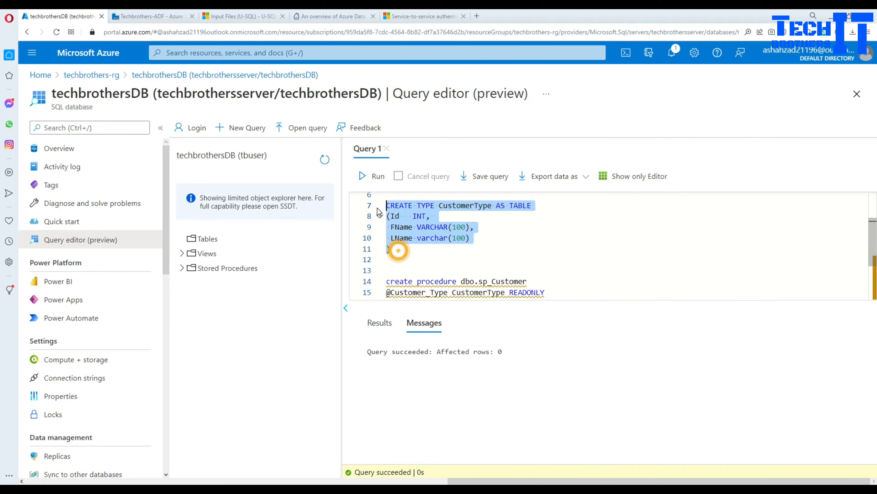
{"action": "left_click", "coordinate": [372, 184]}
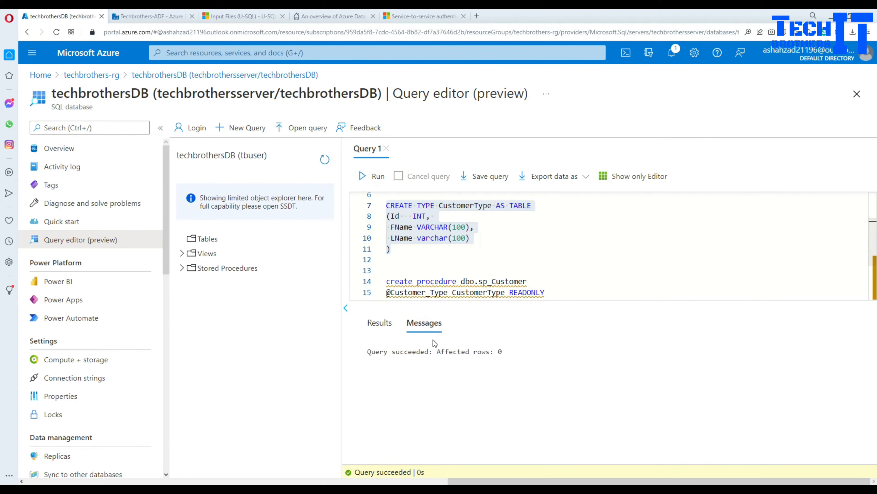
{"action": "left_click", "coordinate": [398, 219]}
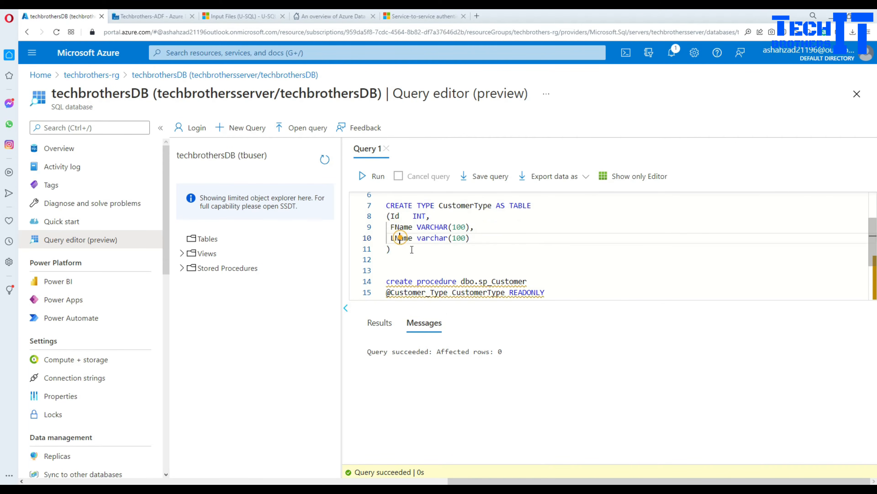
{"action": "scroll", "coordinate": [411, 239], "scroll_direction": "down", "scroll_amount": 3}
{"action": "left_click_drag", "start_coordinate": [389, 222], "coordinate": [422, 289]}
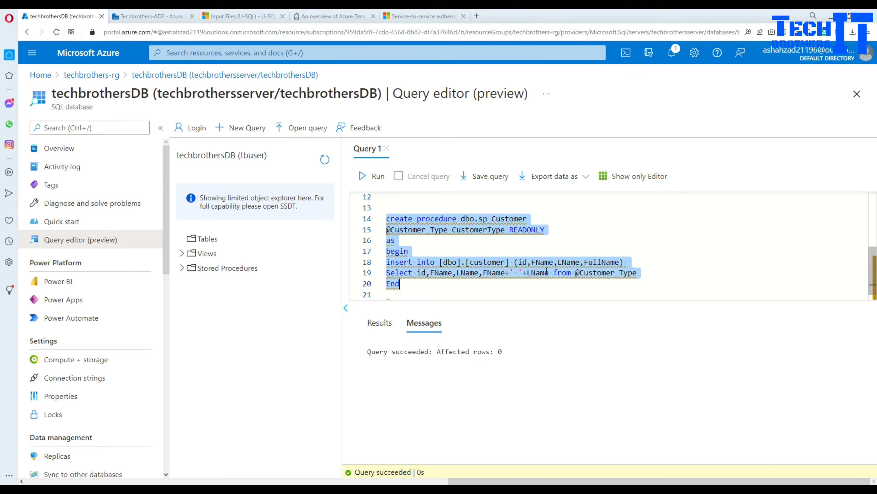
{"action": "left_click", "coordinate": [551, 263]}
{"action": "left_click_drag", "start_coordinate": [628, 262], "coordinate": [438, 262]}
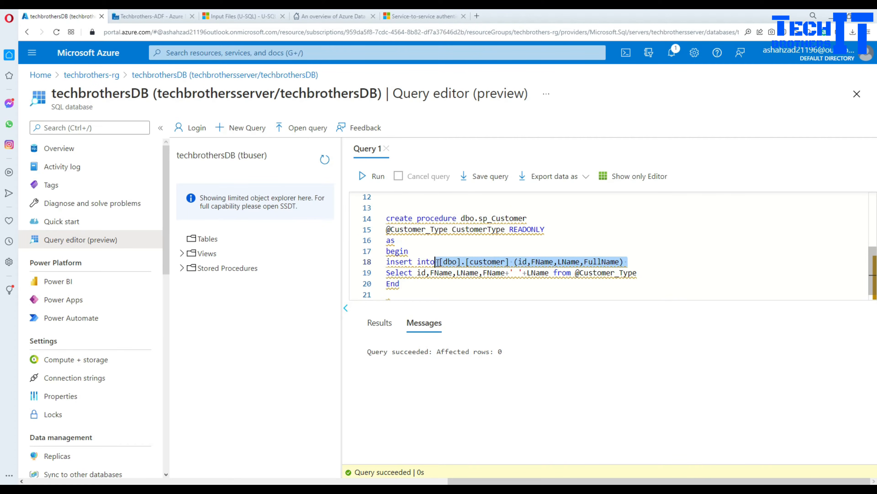
{"action": "left_click", "coordinate": [475, 272]}
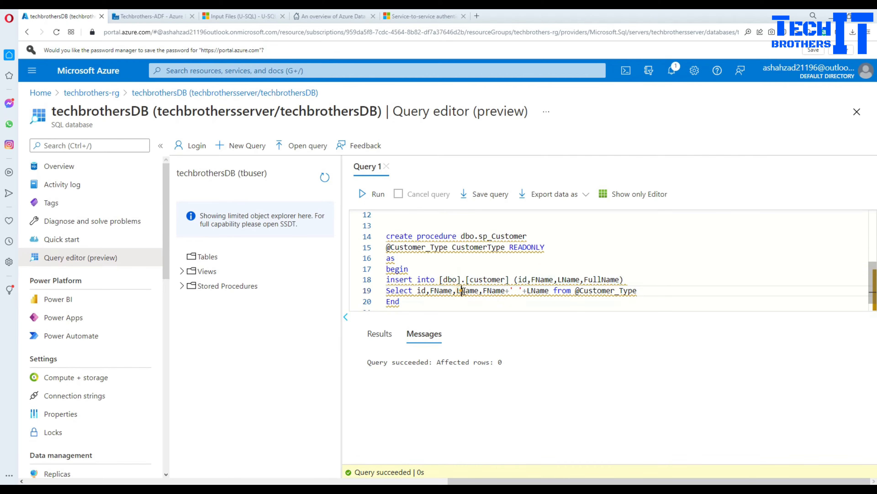
{"action": "left_click", "coordinate": [487, 291]}
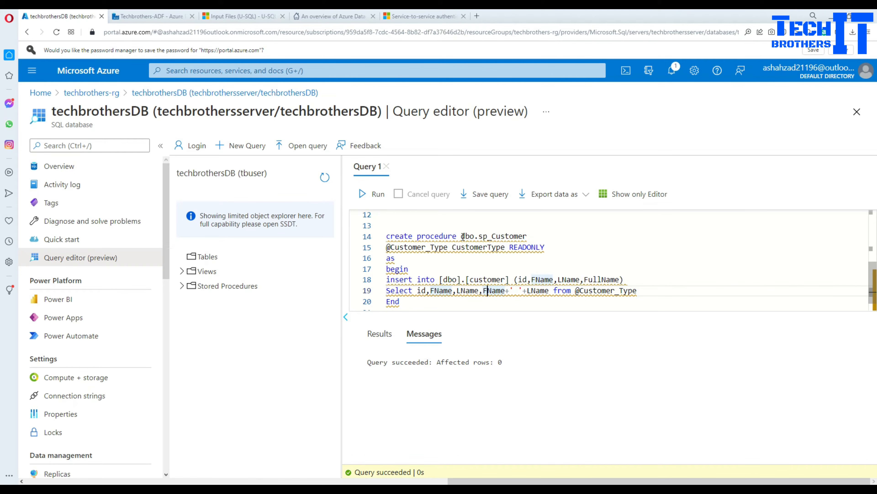
{"action": "left_click_drag", "start_coordinate": [463, 236], "coordinate": [524, 235]}
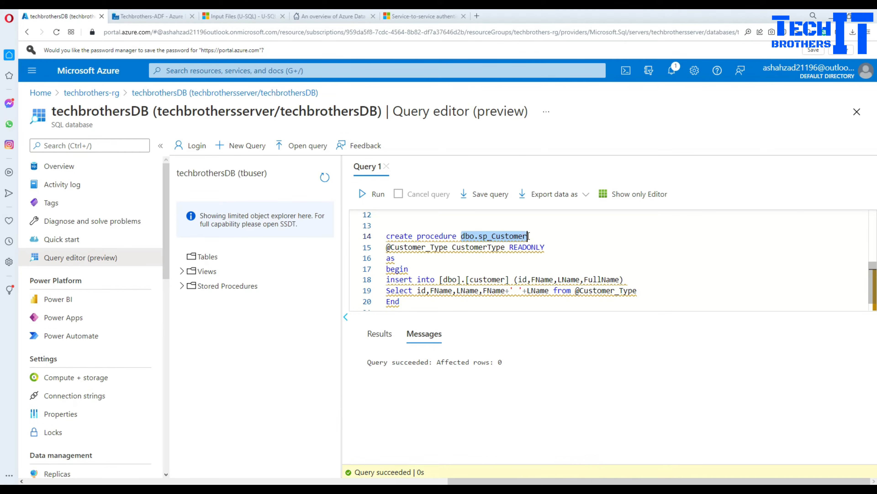
{"action": "left_click_drag", "start_coordinate": [388, 248], "coordinate": [546, 249]}
Run only the create procedure dbo.sp_Customer block, from its create line through End.
{"action": "left_click_drag", "start_coordinate": [402, 302], "coordinate": [386, 218]}
{"action": "left_click", "coordinate": [376, 200]}
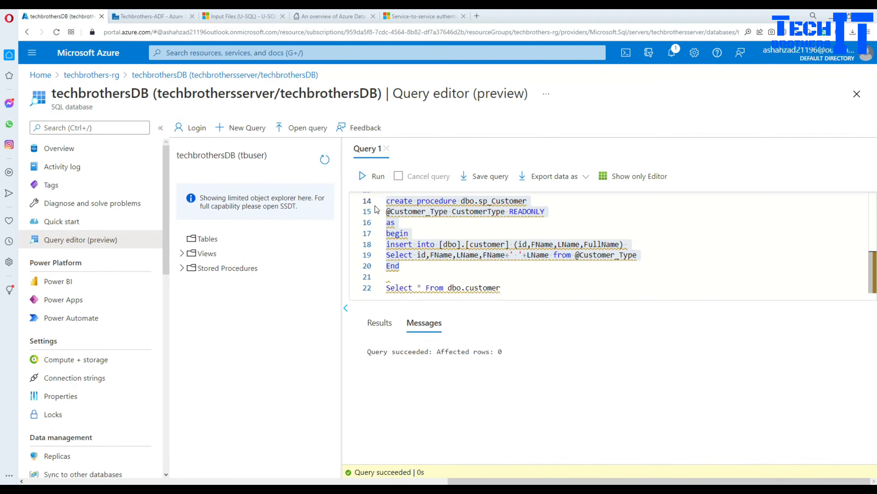
Run only the Select * From dbo.customer query to check the table's contents.
{"action": "triple_click", "coordinate": [505, 297]}
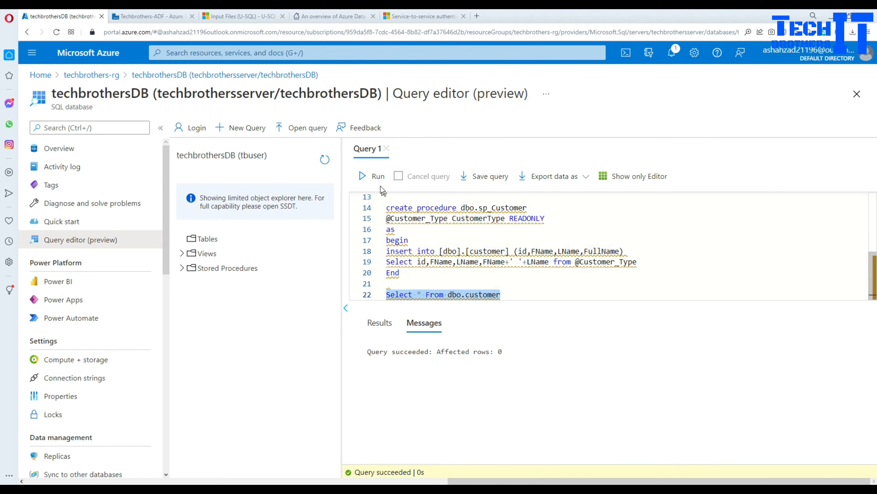
{"action": "left_click", "coordinate": [373, 175]}
{"action": "left_click", "coordinate": [505, 299]}
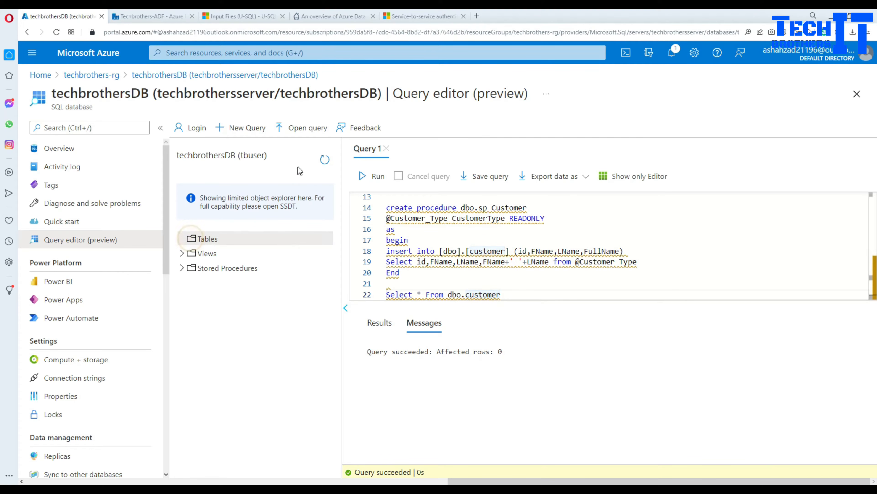
Refresh the object list and expand Tables, Views and Stored Procedures to check for dbo.customer and dbo.sp_Customer.
{"action": "left_click", "coordinate": [325, 159]}
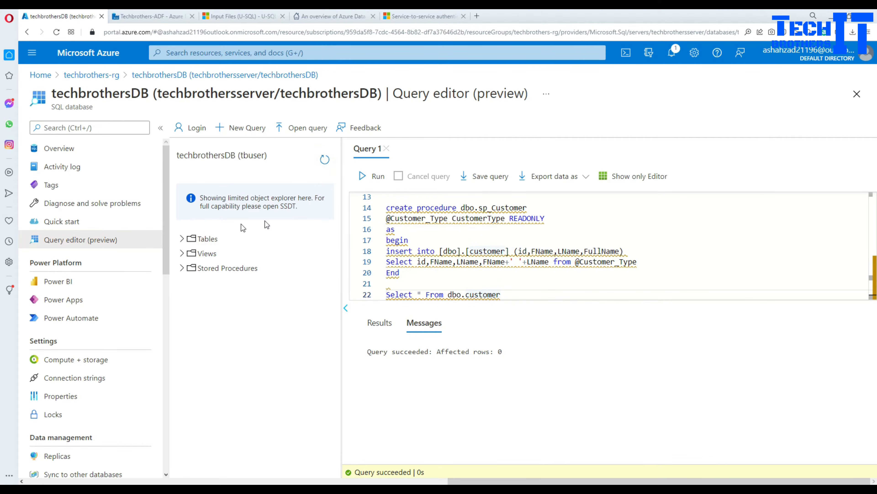
{"action": "left_click", "coordinate": [182, 238]}
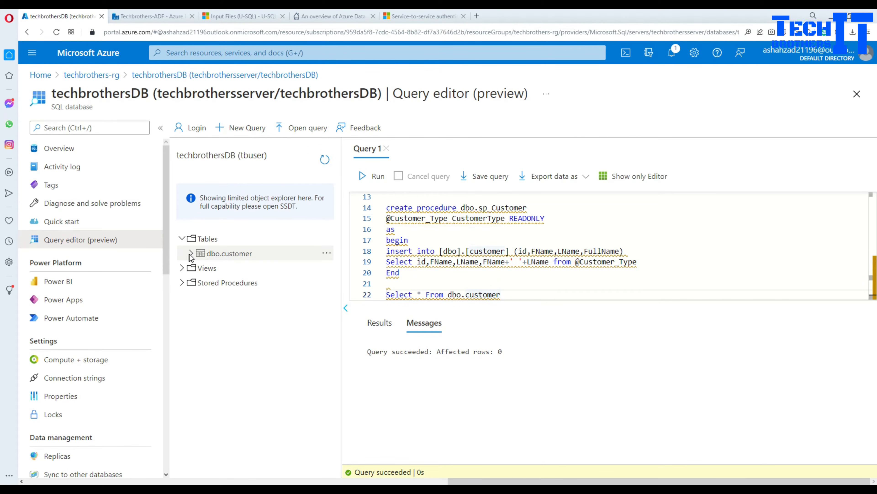
{"action": "left_click", "coordinate": [181, 268]}
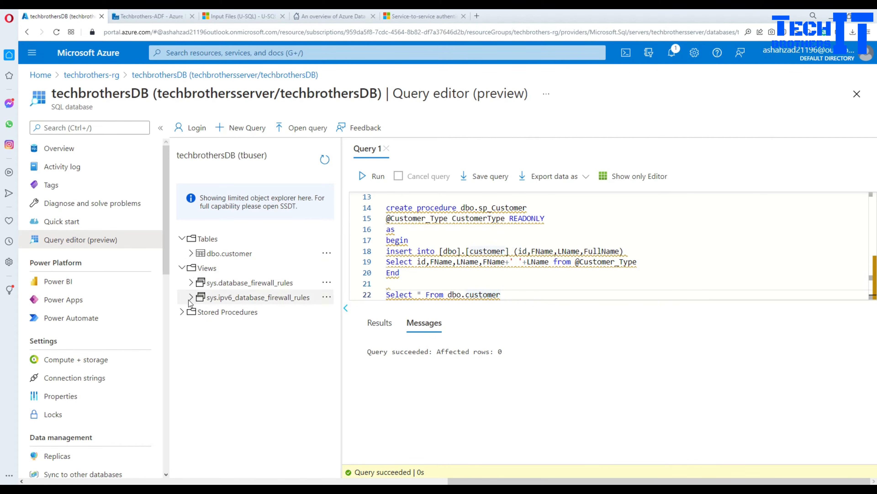
{"action": "left_click", "coordinate": [182, 312]}
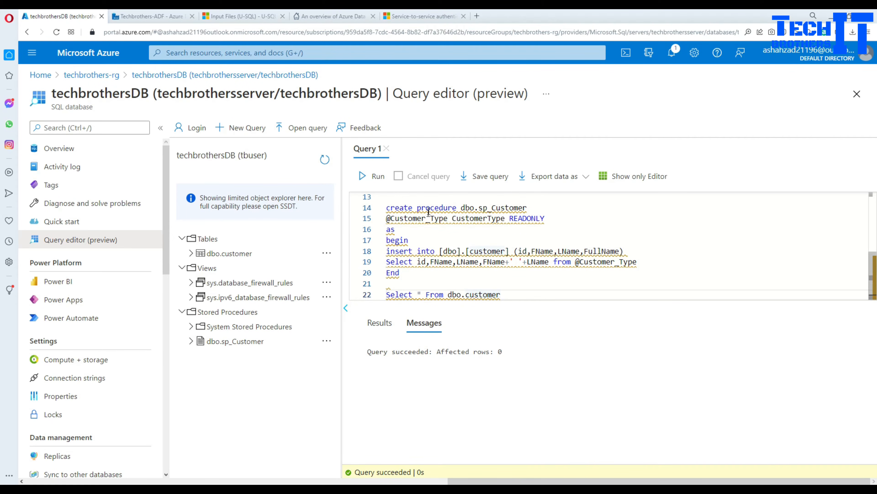
{"action": "scroll", "coordinate": [443, 234], "scroll_direction": "up", "scroll_amount": 2}
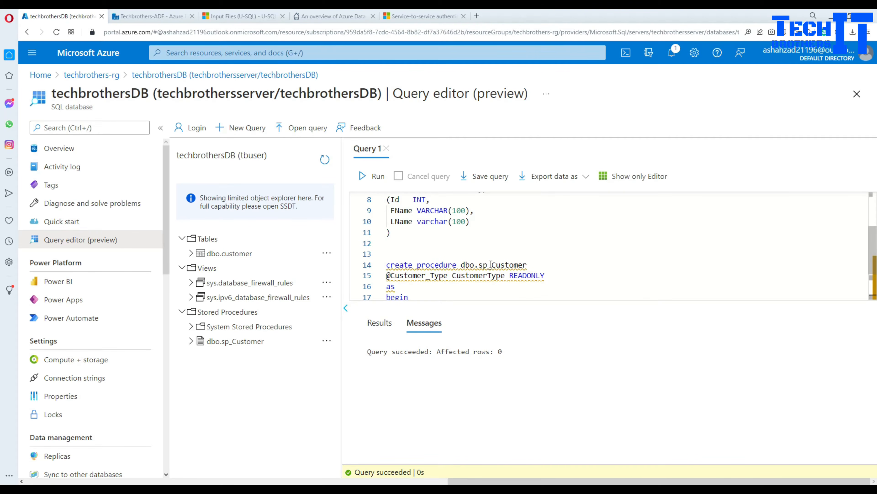
Check the CustomerType name in the CREATE TYPE statement.
{"action": "scroll", "coordinate": [450, 255], "scroll_direction": "up", "scroll_amount": 2}
{"action": "double_click", "coordinate": [449, 246]}
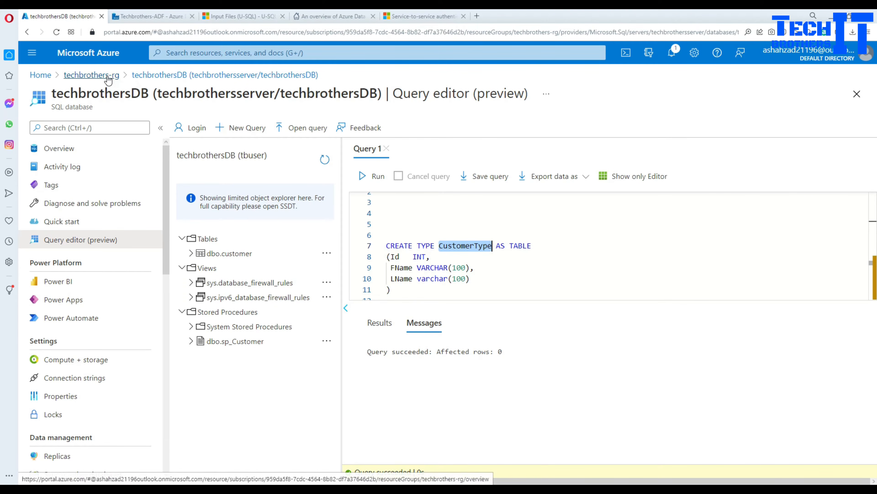
Load portal.azure.com in place of the Input Files (U-SQL) page and open the techbrothersDB SQL database.
{"action": "left_click", "coordinate": [212, 17]}
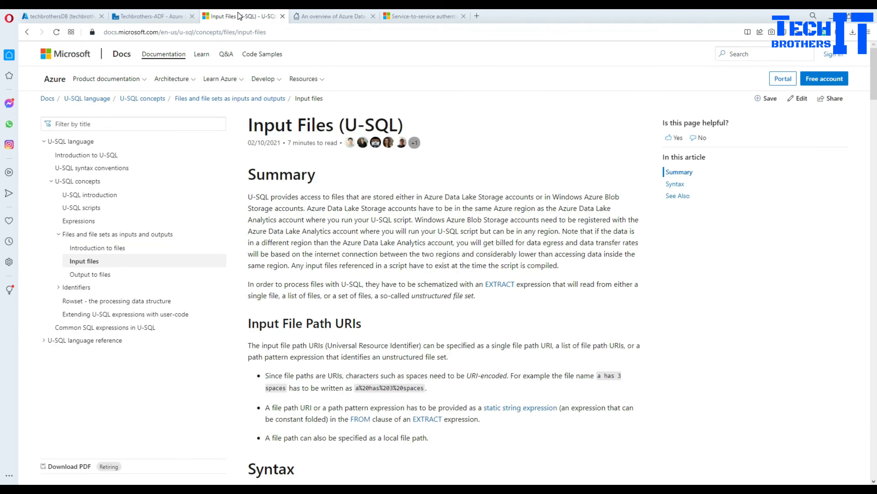
{"action": "left_click", "coordinate": [264, 36]}
{"action": "type", "text": "portal.azure.com"}
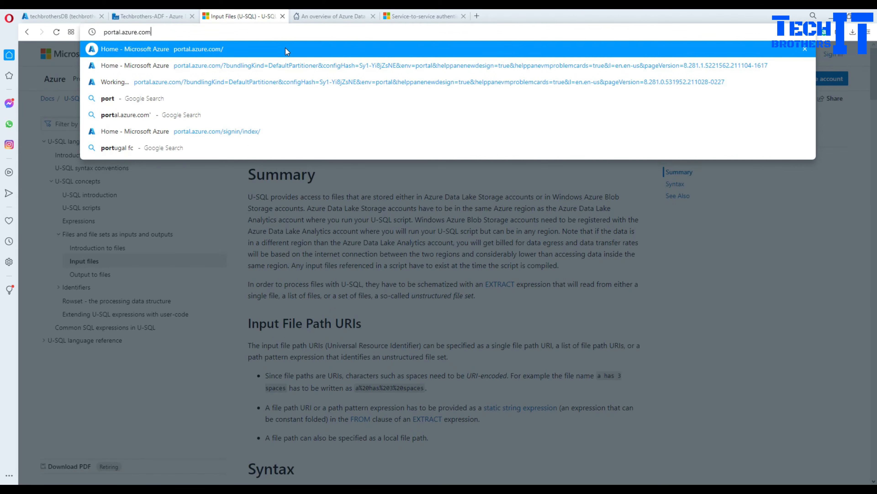
{"action": "key", "text": "Return"}
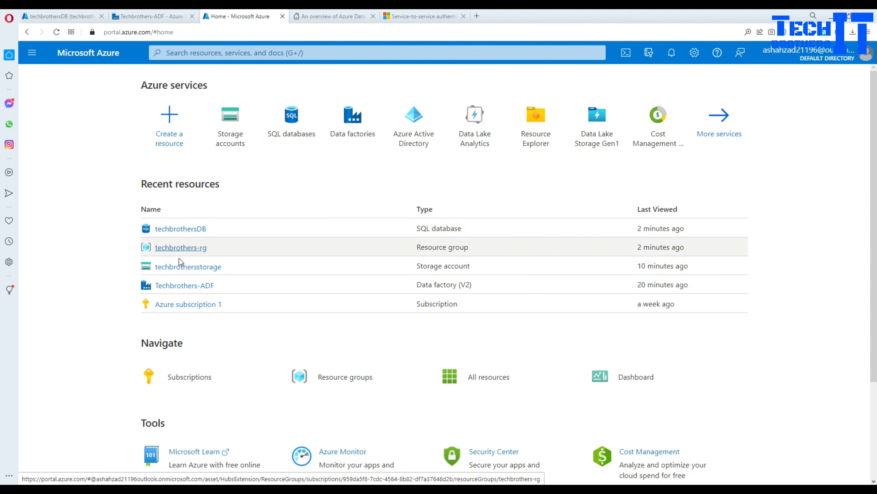
{"action": "left_click", "coordinate": [187, 229]}
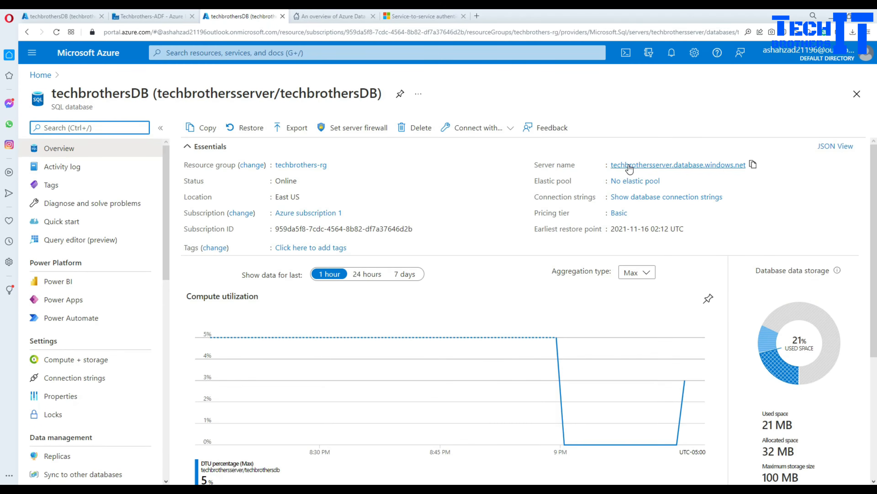
In techbrothersserver's firewall and virtual network settings, allow Azure services and resources to access the server and save the change.
{"action": "left_click", "coordinate": [630, 166]}
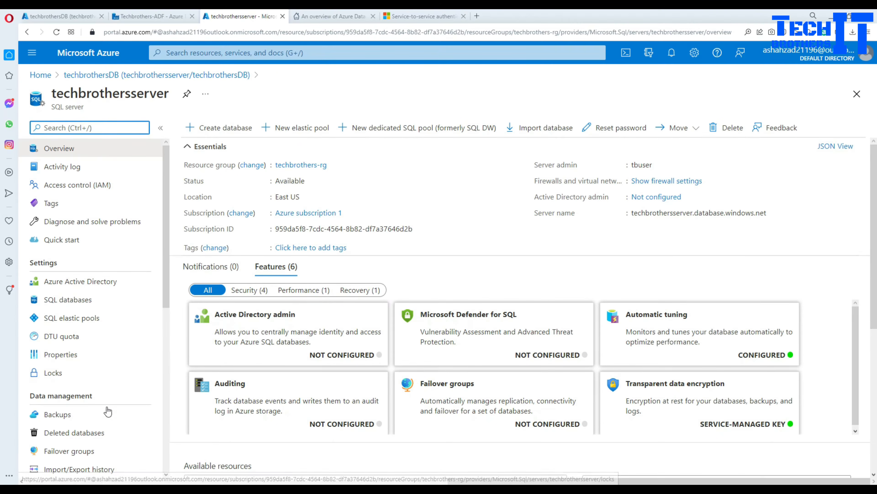
{"action": "scroll", "coordinate": [110, 331], "scroll_direction": "down", "scroll_amount": 2}
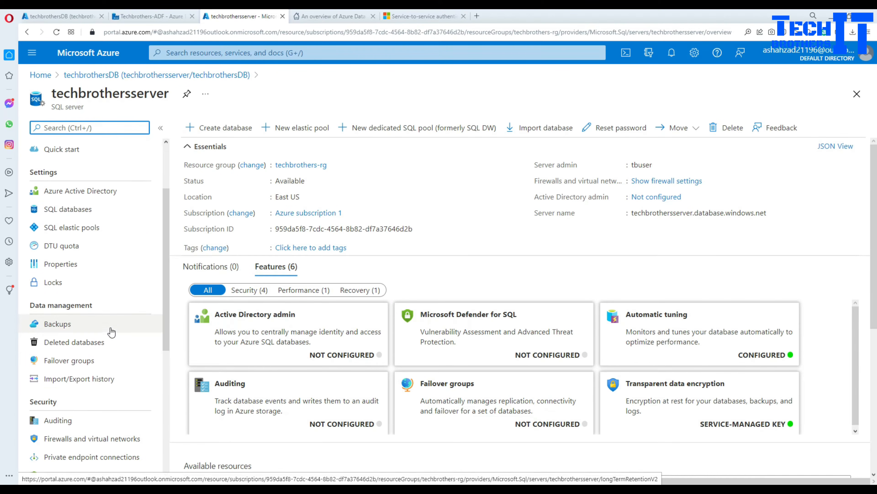
{"action": "left_click", "coordinate": [95, 439]}
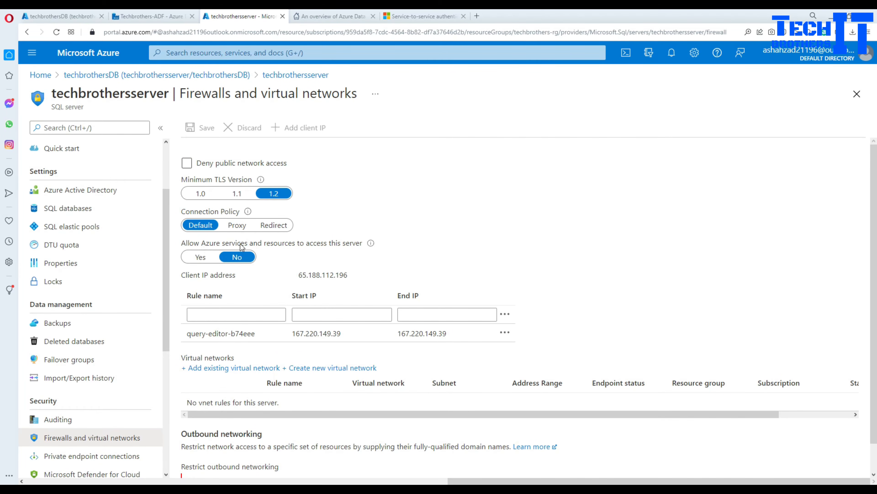
{"action": "left_click", "coordinate": [201, 256]}
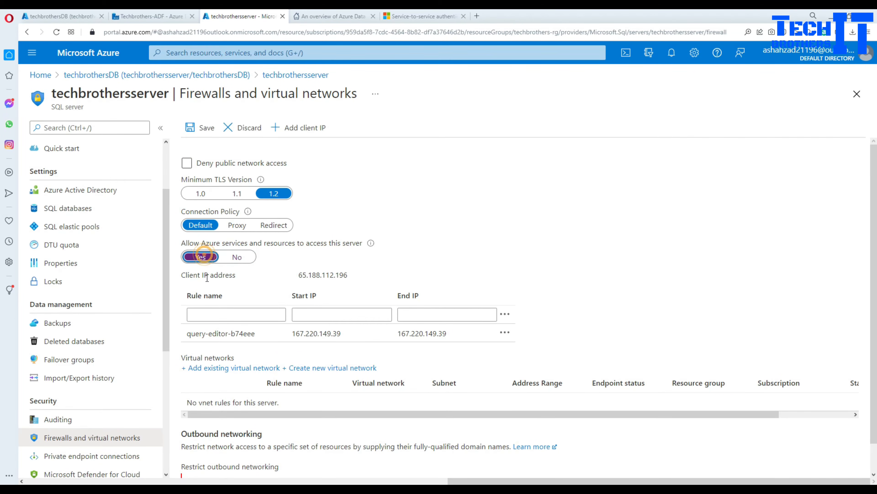
{"action": "left_click", "coordinate": [199, 130]}
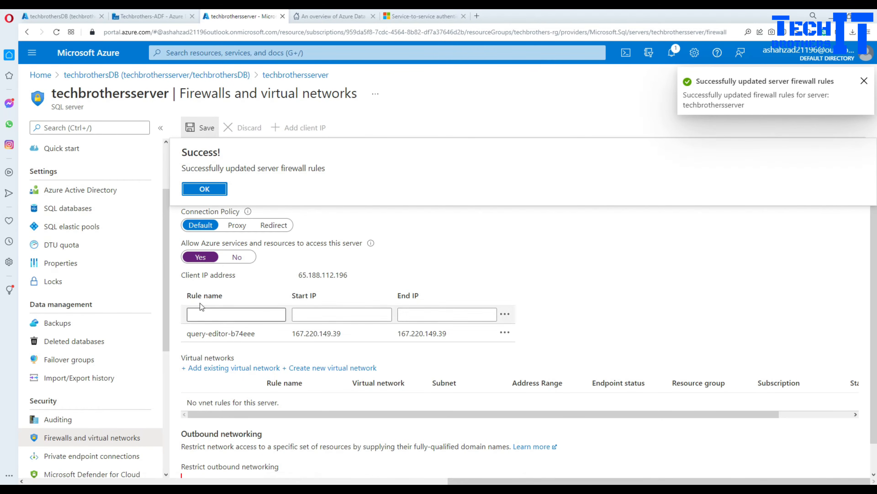
Switch to the Techbrothers-ADF data factory, dismiss the release notes and create a new pipeline in its authoring area.
{"action": "left_click", "coordinate": [136, 16]}
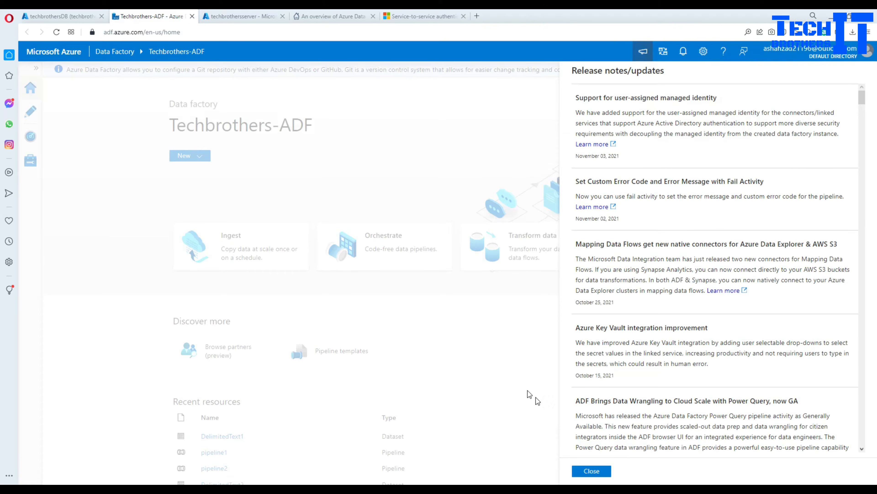
{"action": "left_click", "coordinate": [592, 471]}
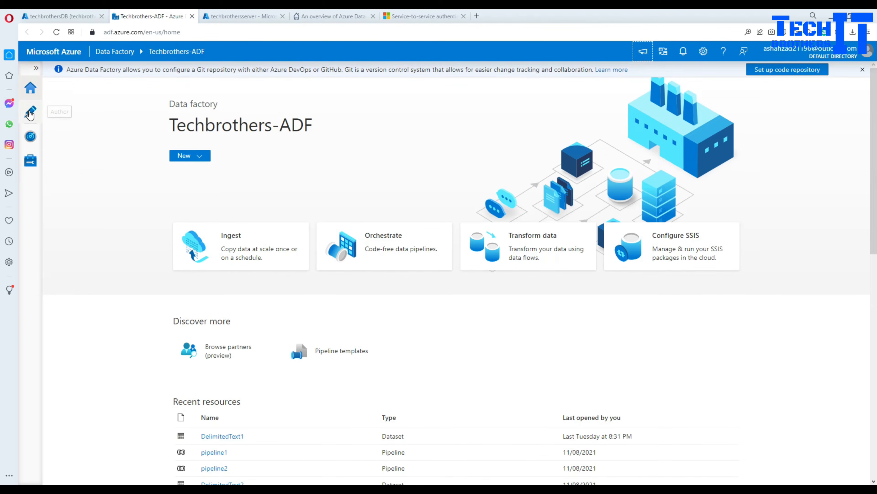
{"action": "left_click", "coordinate": [30, 112]}
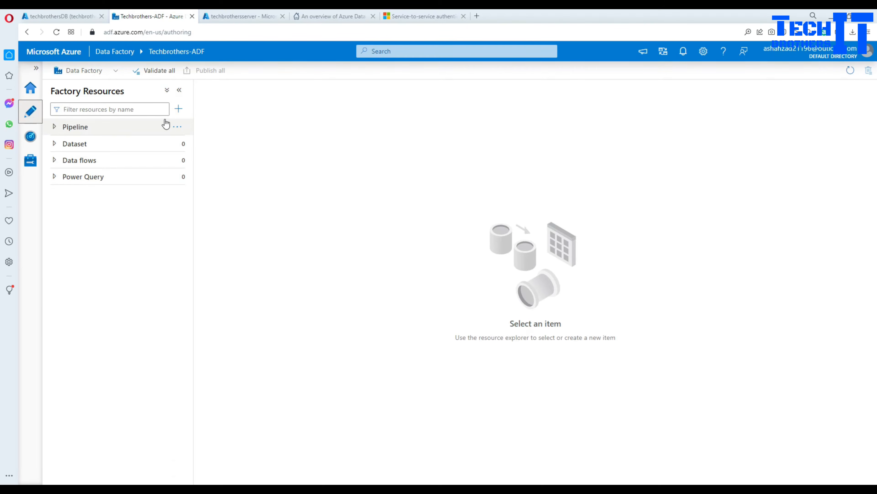
{"action": "left_click", "coordinate": [179, 127]}
{"action": "left_click", "coordinate": [212, 148]}
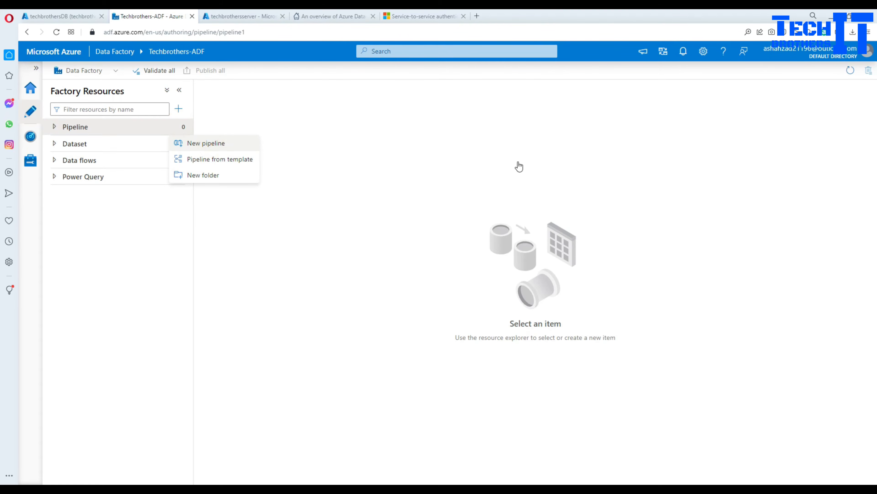
Find the Copy data activity and add it to the pipeline1 canvas.
{"action": "left_click", "coordinate": [259, 124]}
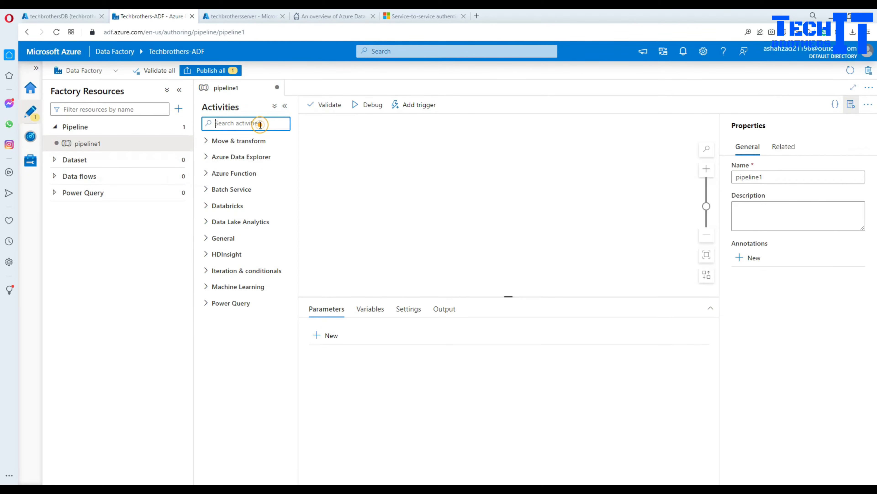
{"action": "type", "text": "copy"}
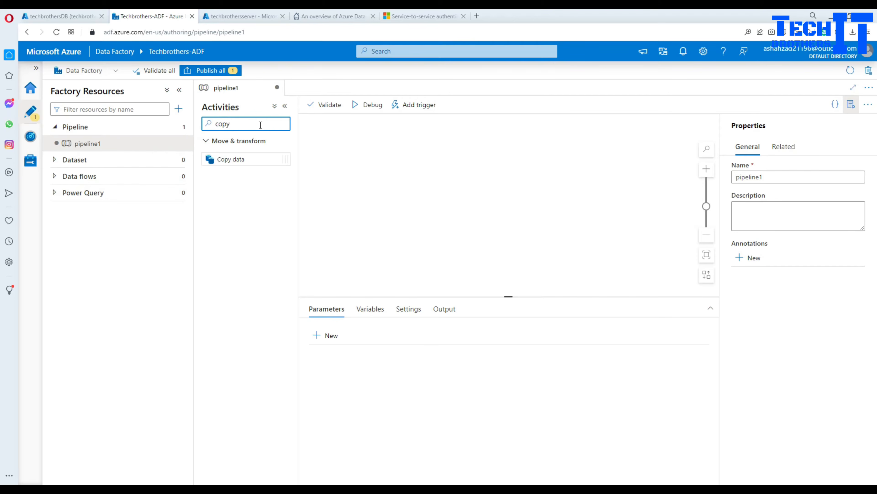
{"action": "left_click_drag", "start_coordinate": [250, 157], "coordinate": [416, 167]}
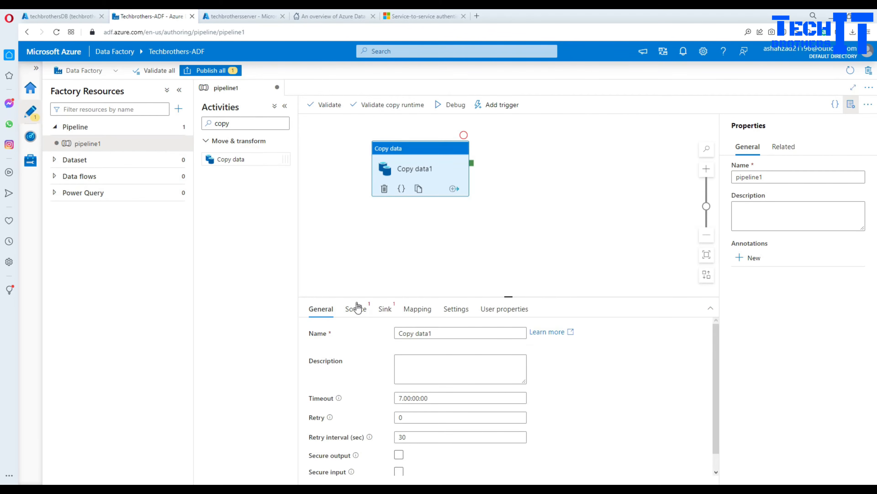
Start a new source dataset for the copy activity, using Azure Blob Storage as the data store and DelimitedText as the format.
{"action": "left_click", "coordinate": [359, 310]}
{"action": "left_click", "coordinate": [547, 333]}
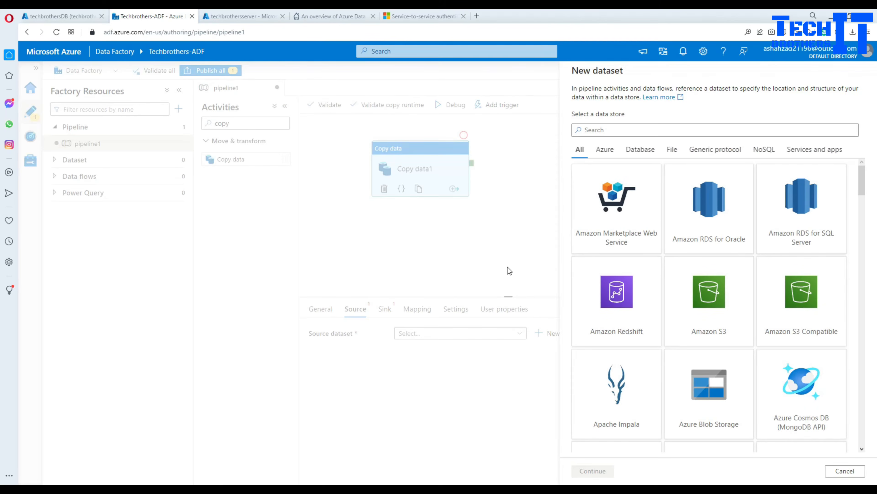
{"action": "type", "text": "azure"}
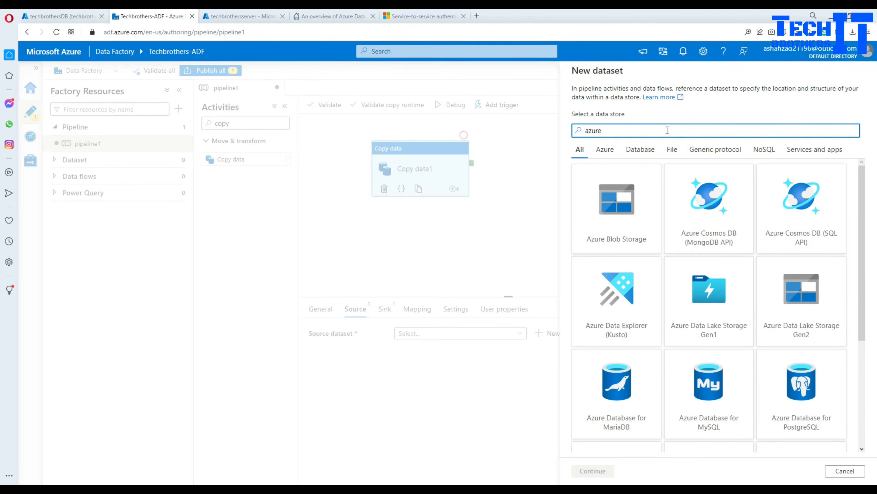
{"action": "type", "text": " blob"}
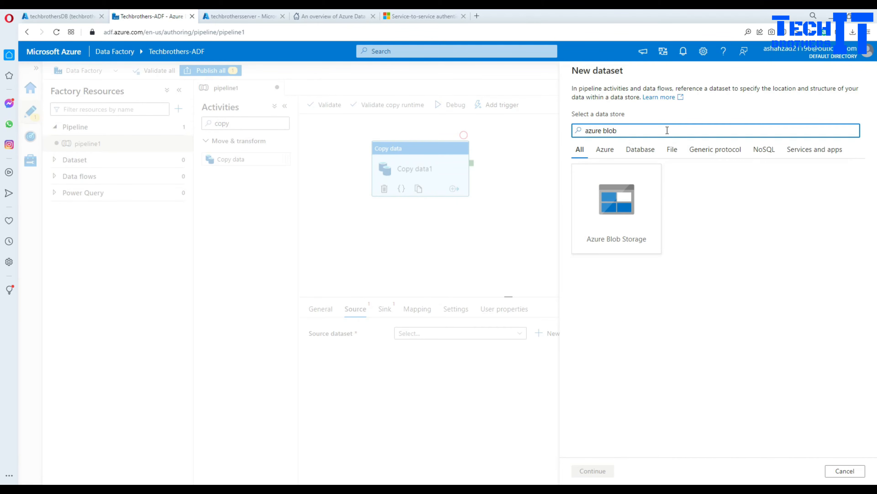
{"action": "left_click", "coordinate": [649, 196]}
{"action": "left_click", "coordinate": [592, 471]}
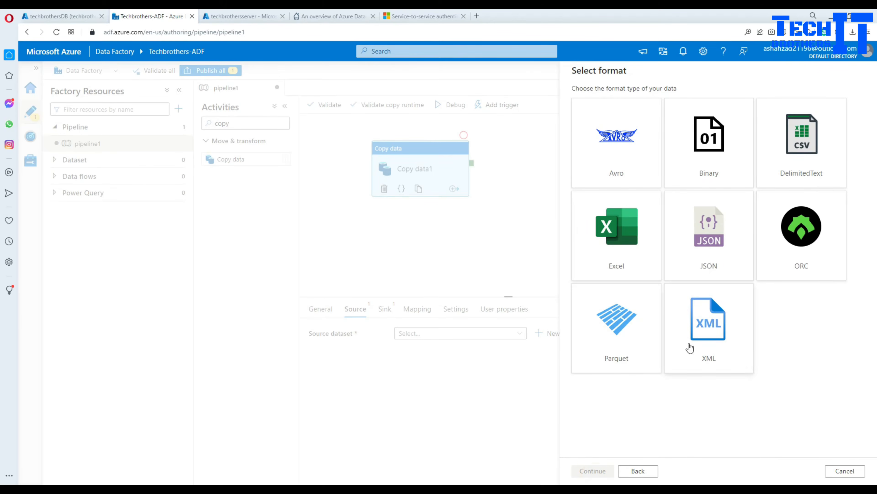
{"action": "left_click", "coordinate": [788, 170]}
{"action": "left_click", "coordinate": [603, 470]}
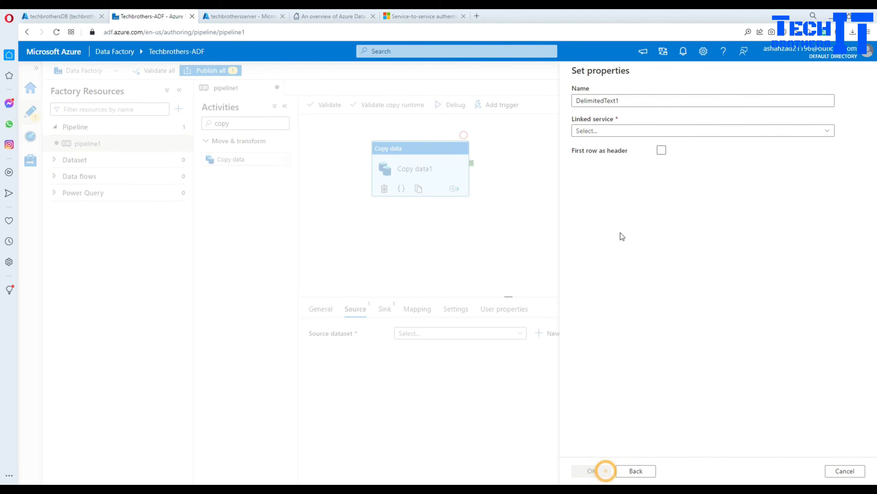
Create a new Blob Storage linked service for the dataset with Azure subscription 1 and the techbrothersstorage account.
{"action": "left_click", "coordinate": [661, 132]}
{"action": "left_click", "coordinate": [585, 178]}
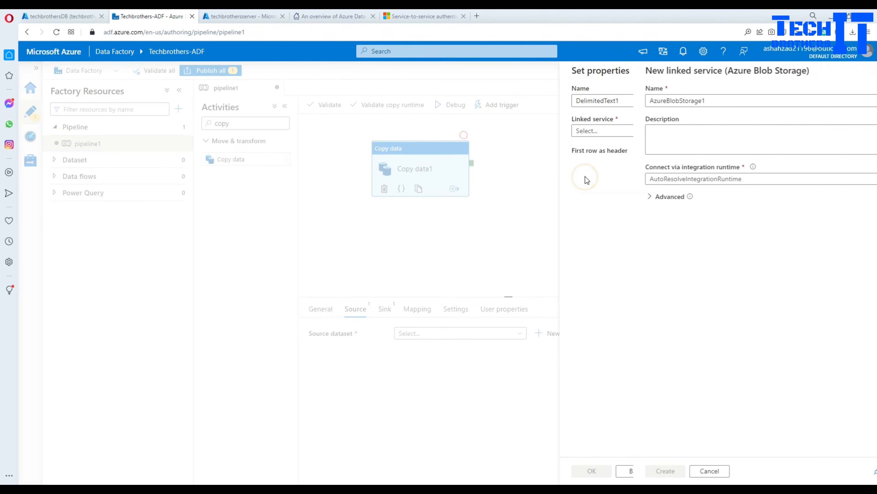
{"action": "left_click", "coordinate": [629, 281]}
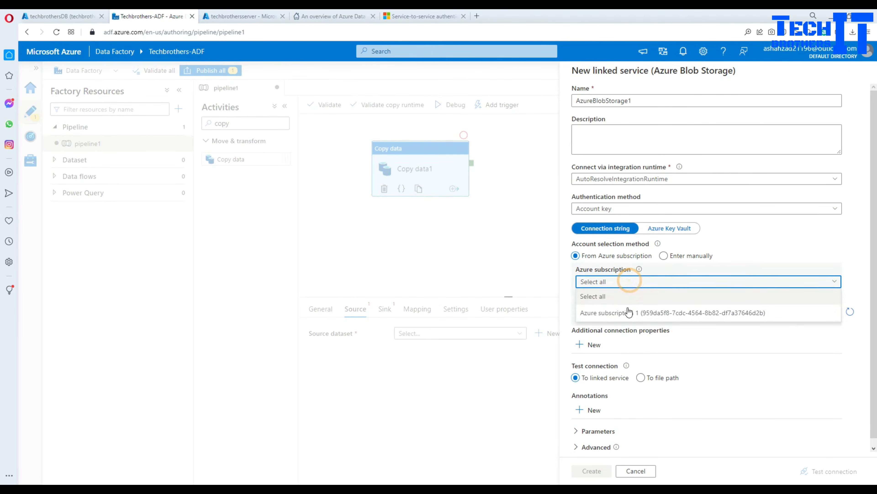
{"action": "left_click", "coordinate": [629, 312]}
{"action": "left_click", "coordinate": [657, 311]}
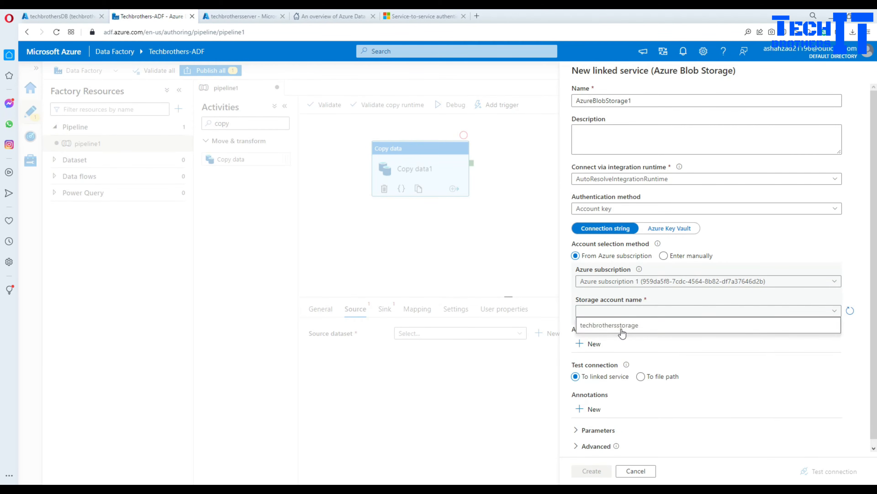
{"action": "left_click", "coordinate": [621, 331]}
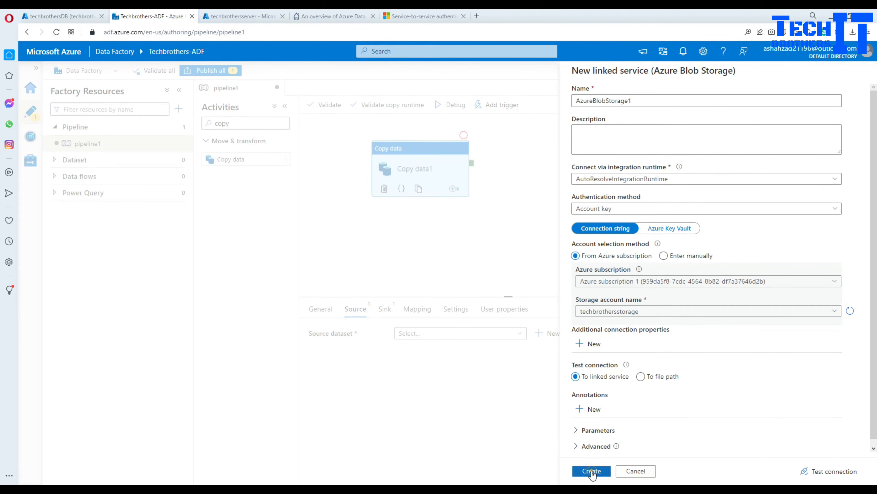
{"action": "left_click", "coordinate": [591, 471]}
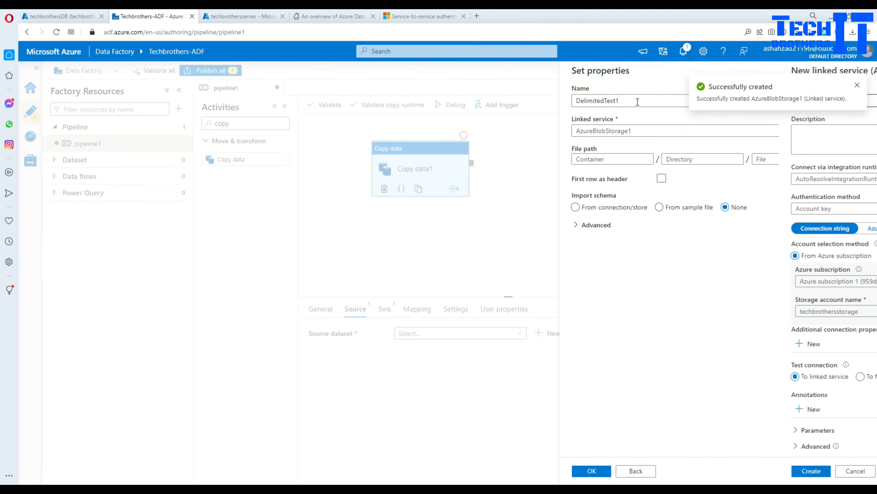
Point the source dataset to Customer.txt in the input container, treat its first row as header and create the dataset.
{"action": "left_click", "coordinate": [842, 158]}
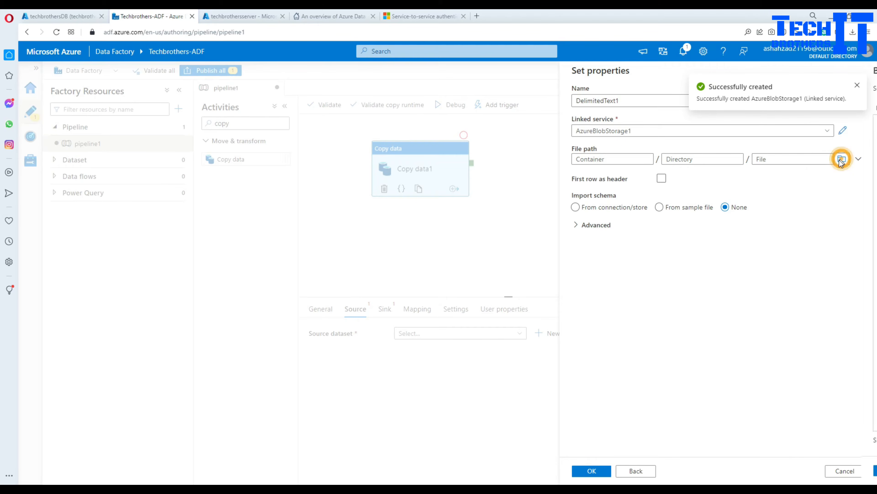
{"action": "left_click", "coordinate": [597, 124]}
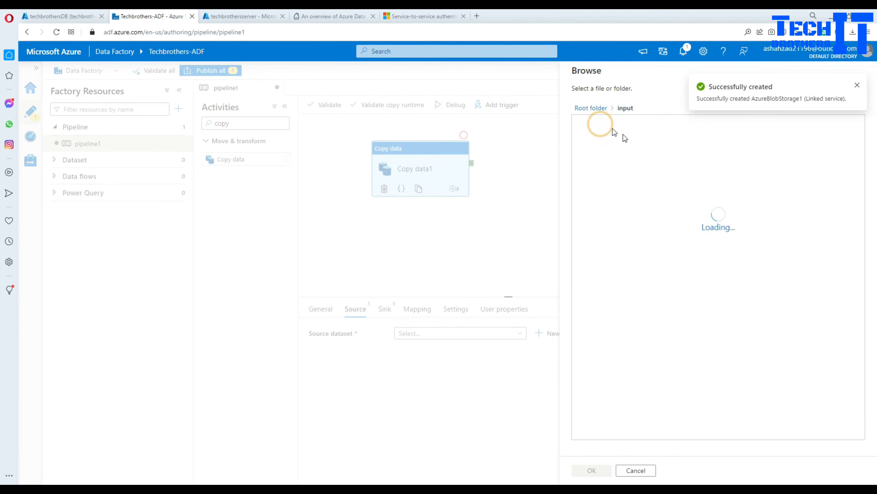
{"action": "left_click", "coordinate": [597, 127]}
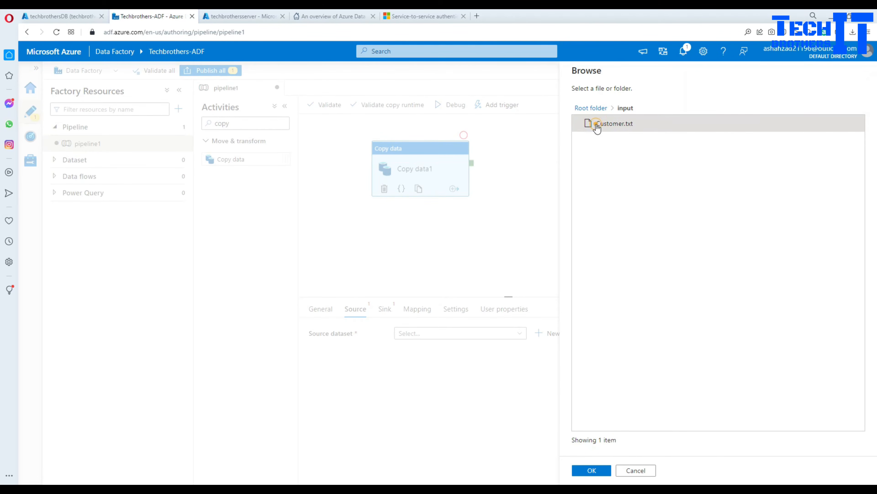
{"action": "left_click", "coordinate": [591, 470]}
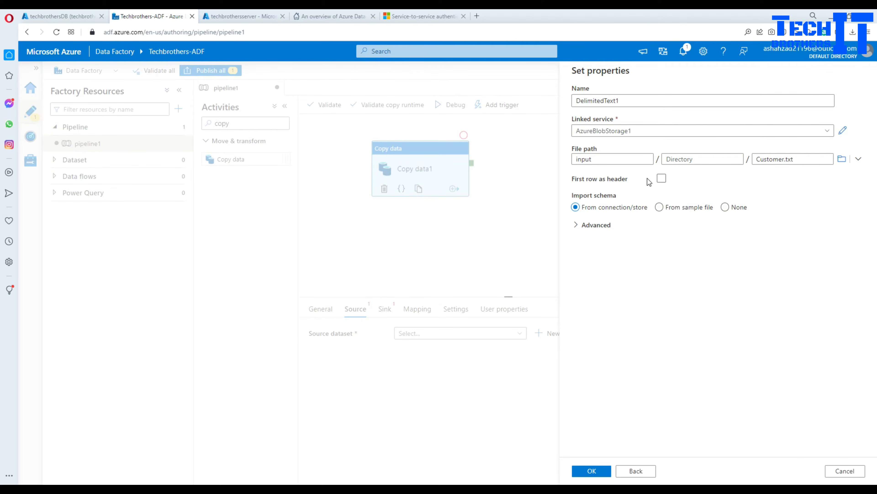
{"action": "left_click", "coordinate": [661, 180]}
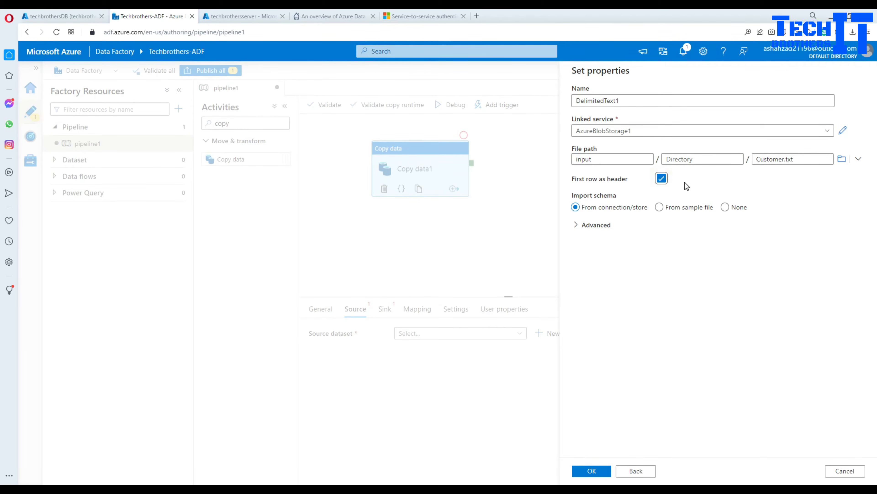
{"action": "left_click", "coordinate": [593, 471]}
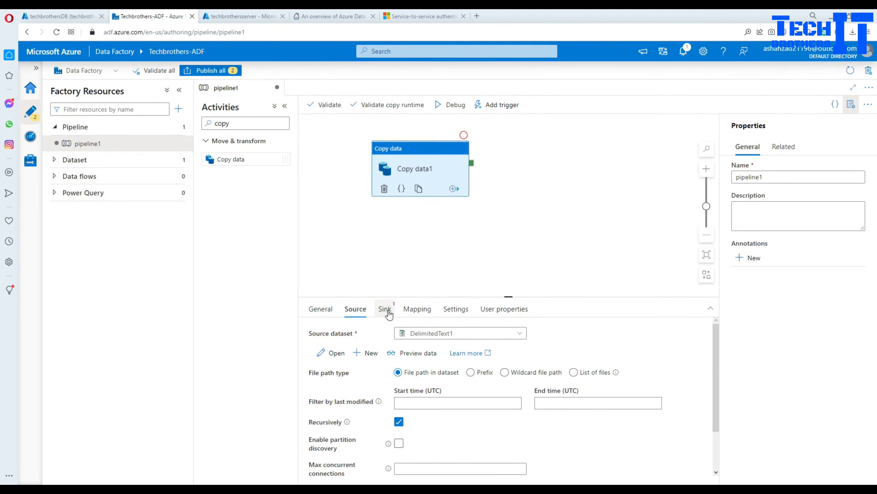
Start a new sink dataset for the copy activity, using Azure SQL Database as the data store.
{"action": "left_click_drag", "start_coordinate": [398, 295], "coordinate": [393, 258]}
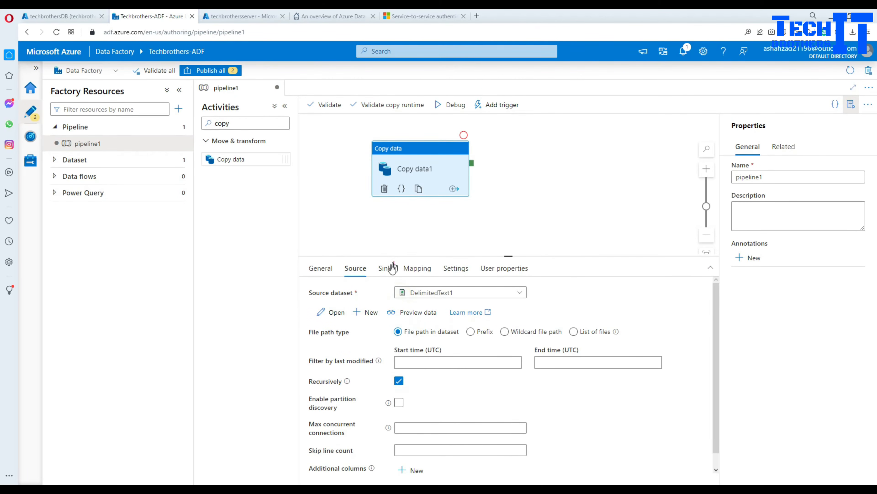
{"action": "left_click", "coordinate": [385, 269]}
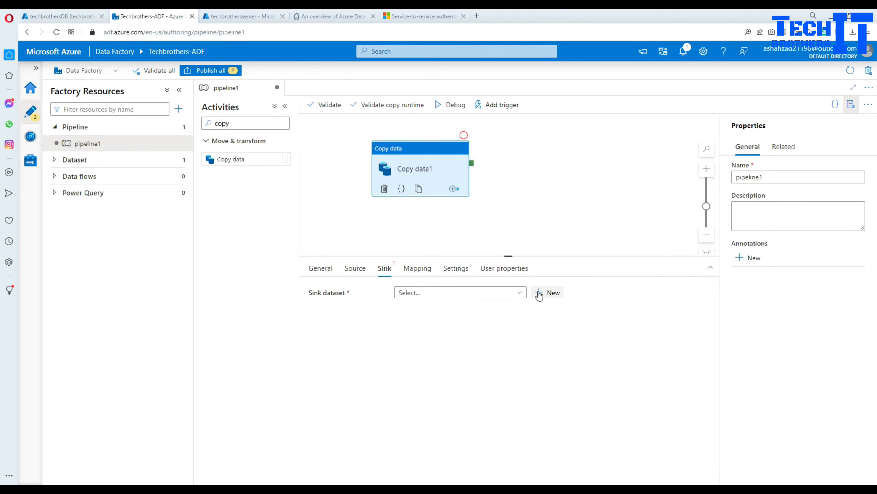
{"action": "left_click", "coordinate": [548, 294]}
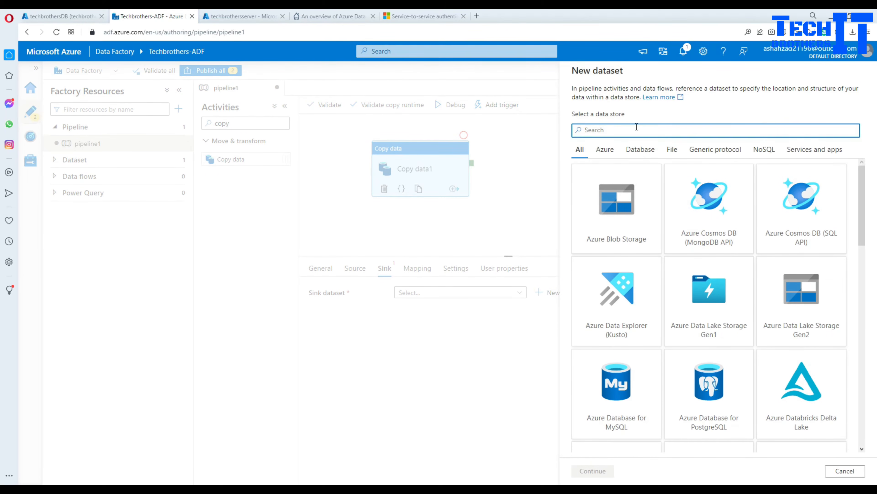
{"action": "left_click", "coordinate": [637, 130]}
{"action": "type", "text": "azure sql"}
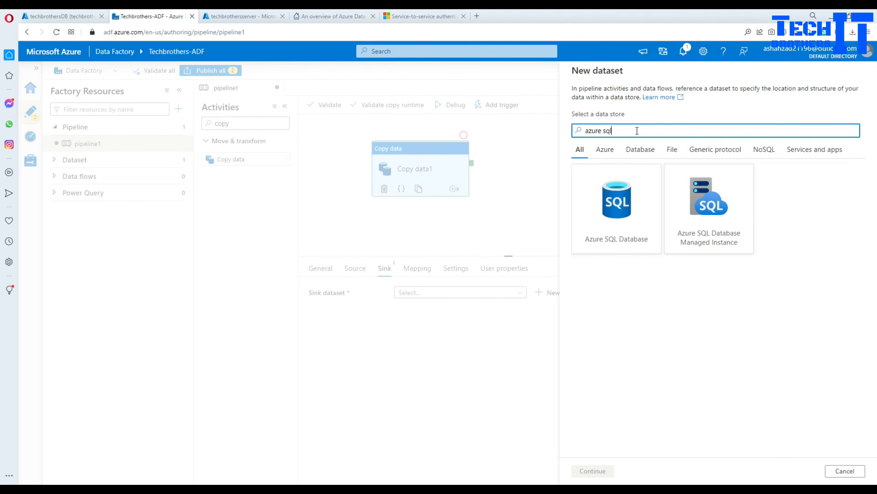
{"action": "left_click", "coordinate": [618, 218]}
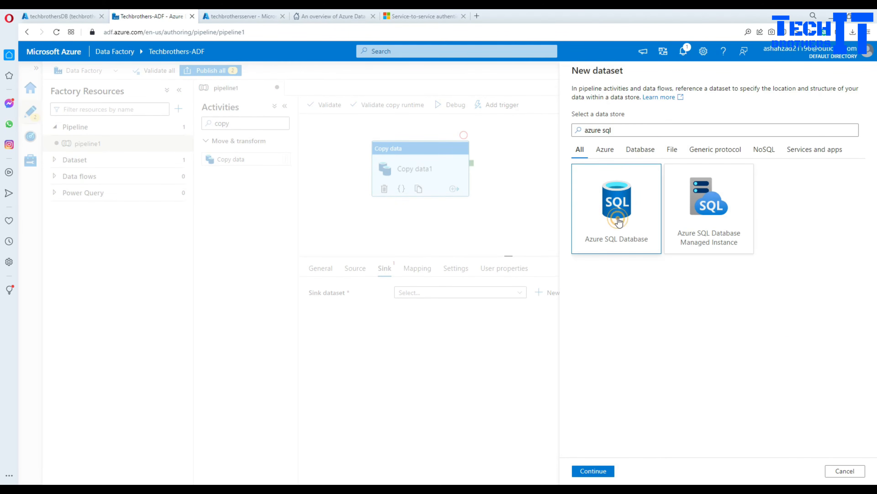
{"action": "left_click", "coordinate": [593, 471]}
Start a new Azure SQL Database linked service with Azure subscription 1, server techbrothersserver and database techbrothersDB.
{"action": "left_click", "coordinate": [611, 133]}
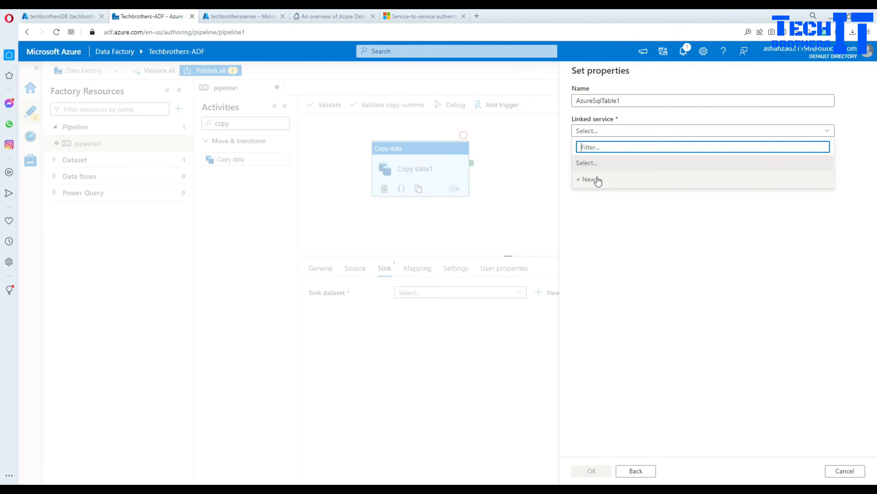
{"action": "left_click", "coordinate": [597, 180]}
{"action": "left_click", "coordinate": [632, 252]}
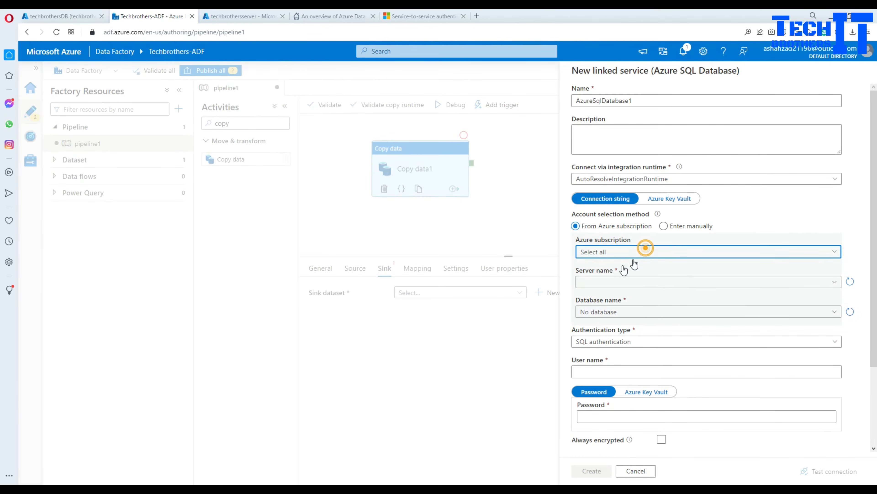
{"action": "left_click", "coordinate": [617, 286]}
{"action": "left_click", "coordinate": [618, 285]}
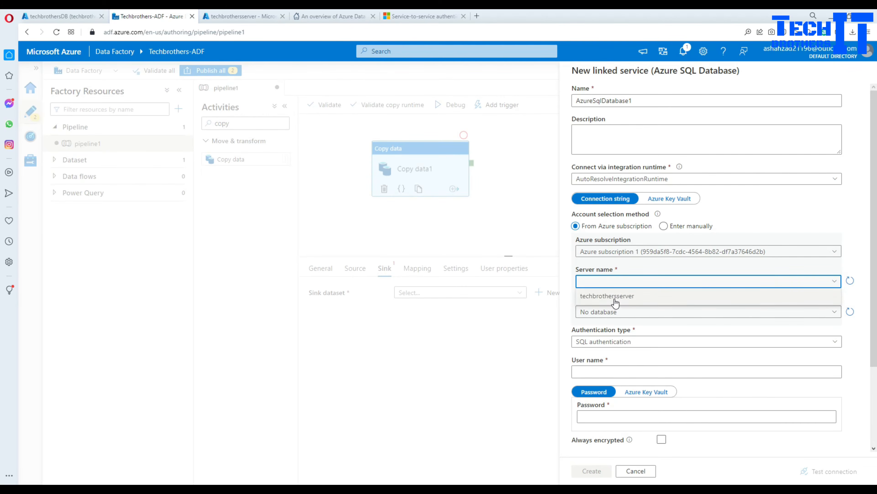
{"action": "left_click", "coordinate": [610, 297]}
{"action": "left_click", "coordinate": [631, 311]}
{"action": "left_click", "coordinate": [631, 342]}
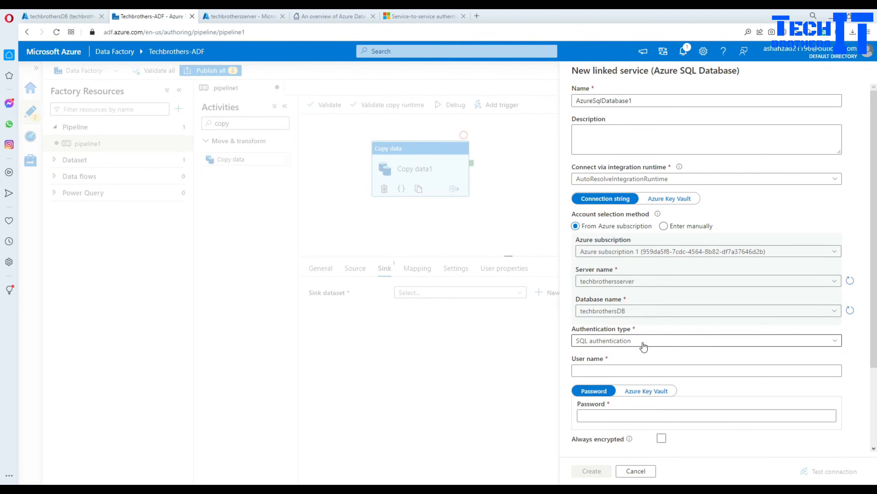
Enter the user name tbuser and the account password, test the connection and create the linked service.
{"action": "left_click", "coordinate": [634, 371]}
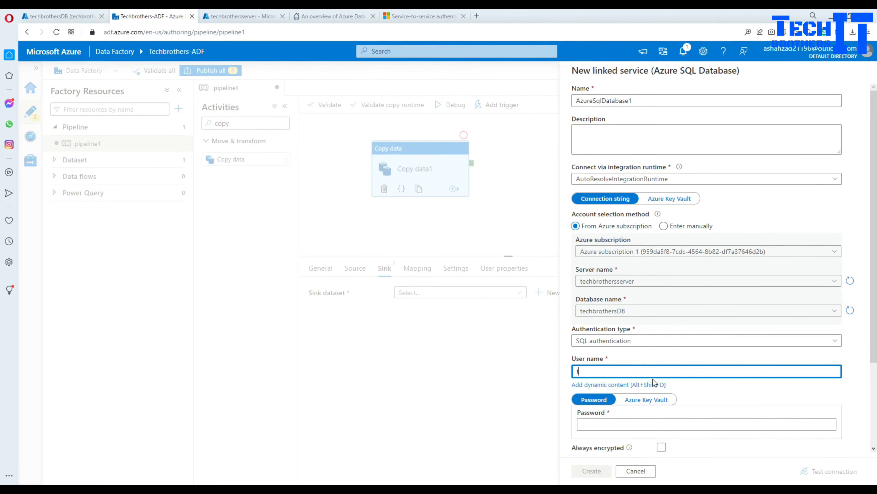
{"action": "type", "text": "tbuser"}
{"action": "key", "text": "Tab"}
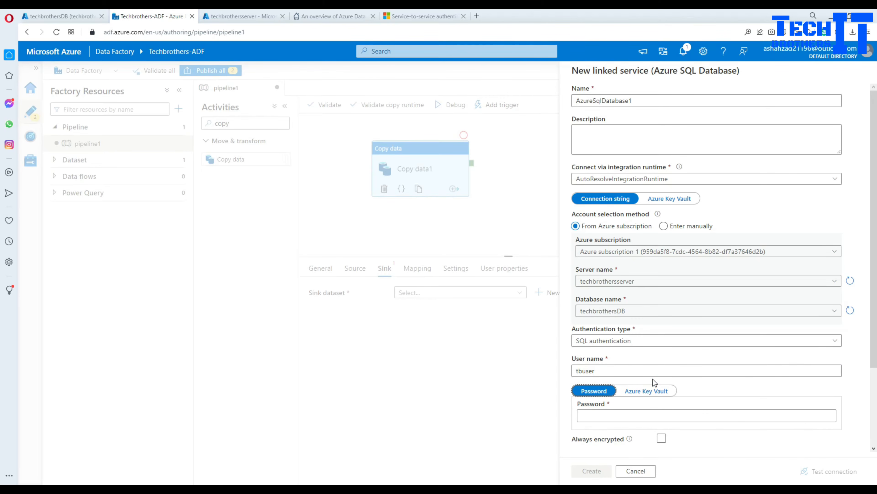
{"action": "left_click", "coordinate": [612, 416]}
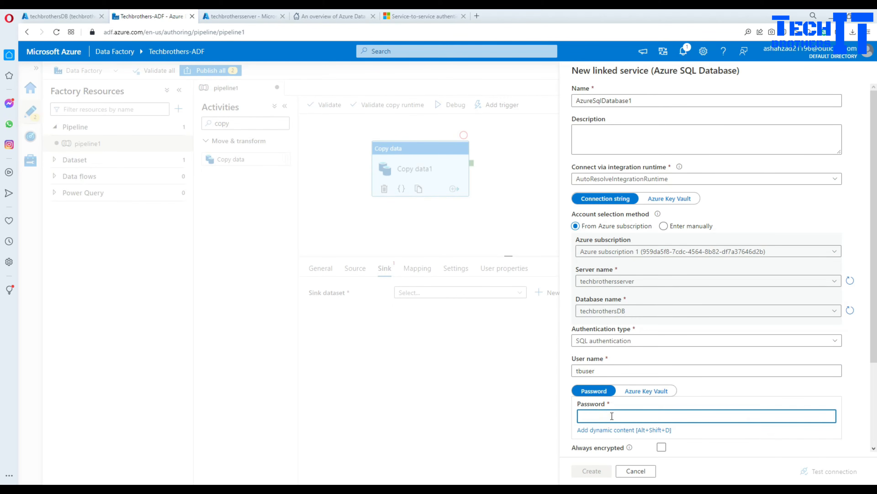
{"action": "type", "text": "•••"}
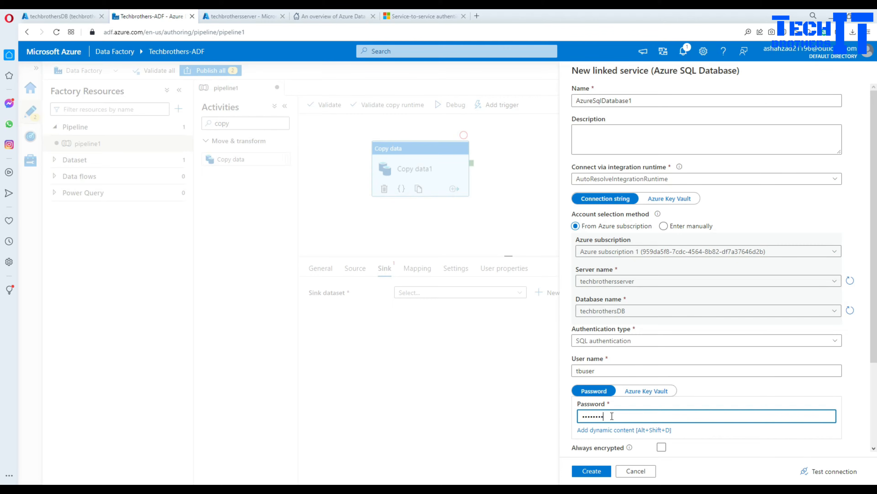
{"action": "left_click", "coordinate": [829, 472]}
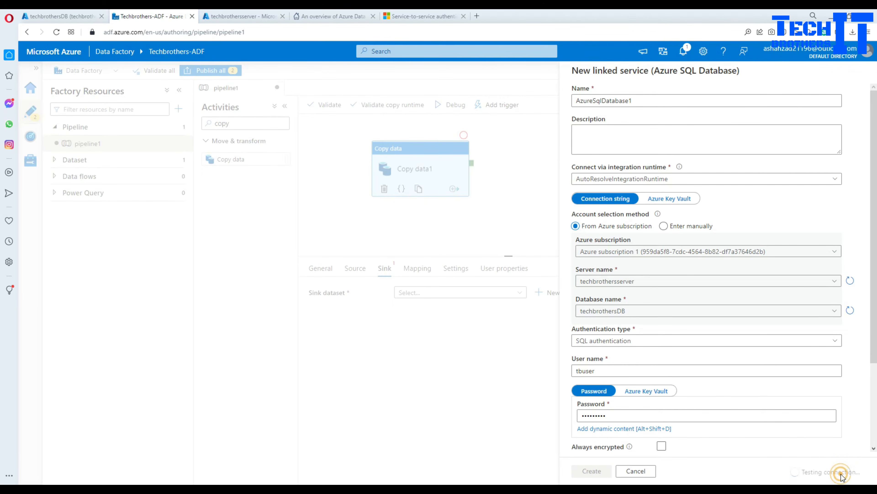
{"action": "left_click", "coordinate": [592, 471]}
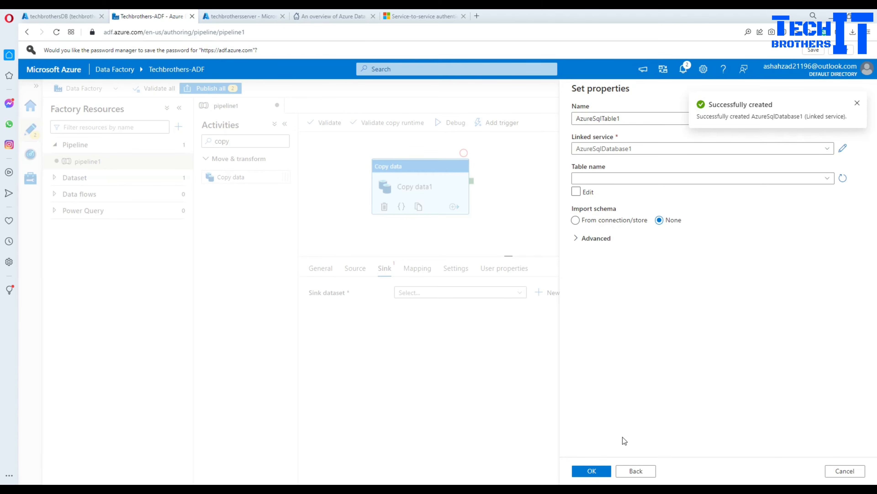
Create the sink dataset without a table, and choose stored procedure [dbo].[sp_Customer] with its table type parameters imported.
{"action": "left_click", "coordinate": [591, 471]}
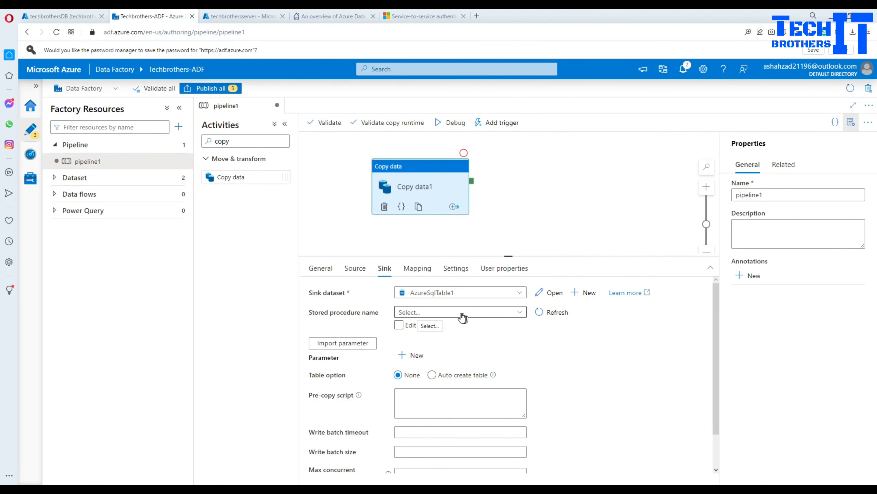
{"action": "left_click", "coordinate": [444, 314]}
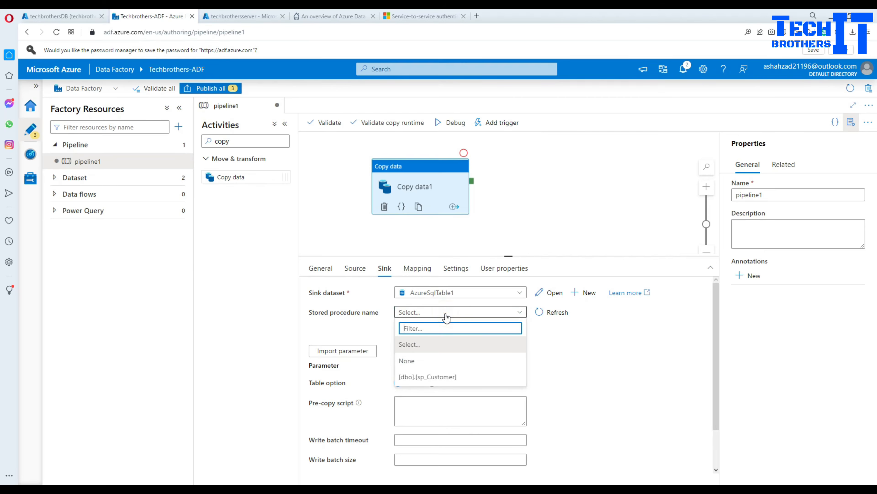
{"action": "left_click", "coordinate": [430, 377]}
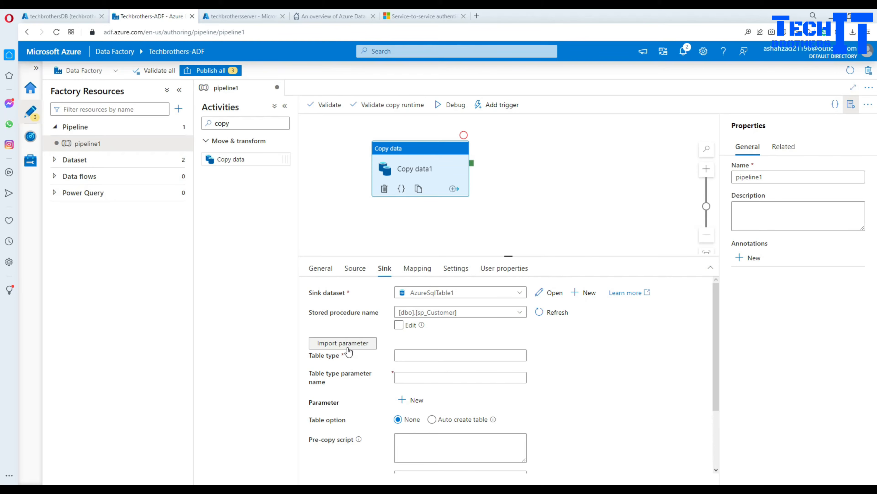
{"action": "left_click", "coordinate": [408, 353]}
{"action": "left_click", "coordinate": [344, 343]}
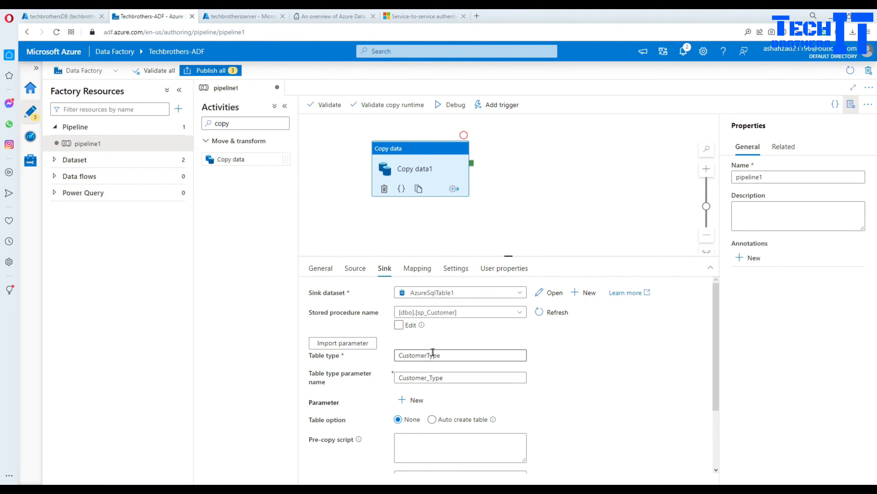
Compare the sink's table type and table type parameter name with the type and procedure definitions in the techbrothersDB query editor.
{"action": "left_click_drag", "start_coordinate": [446, 355], "coordinate": [393, 356]}
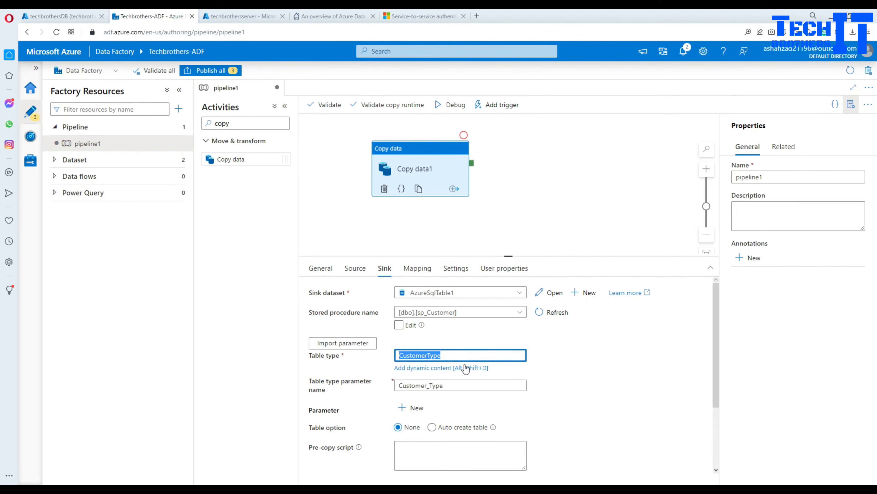
{"action": "left_click", "coordinate": [72, 19]}
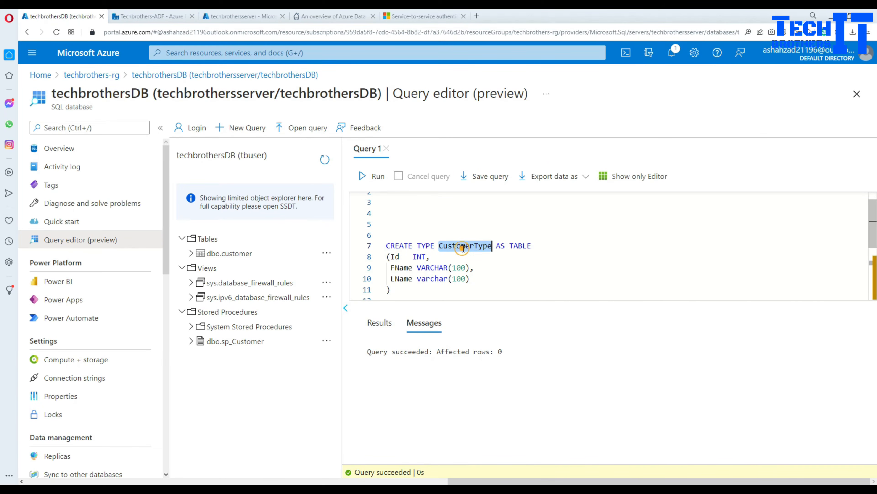
{"action": "scroll", "coordinate": [485, 261], "scroll_direction": "down", "scroll_amount": 1}
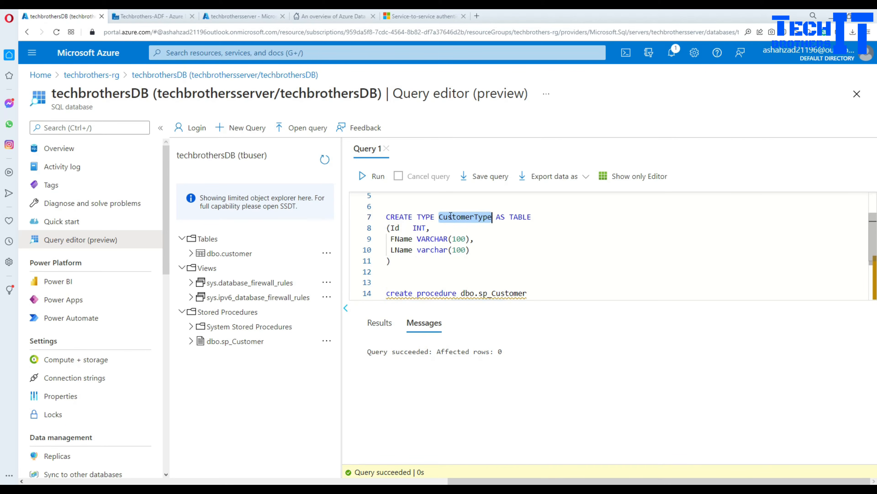
{"action": "left_click", "coordinate": [242, 16]}
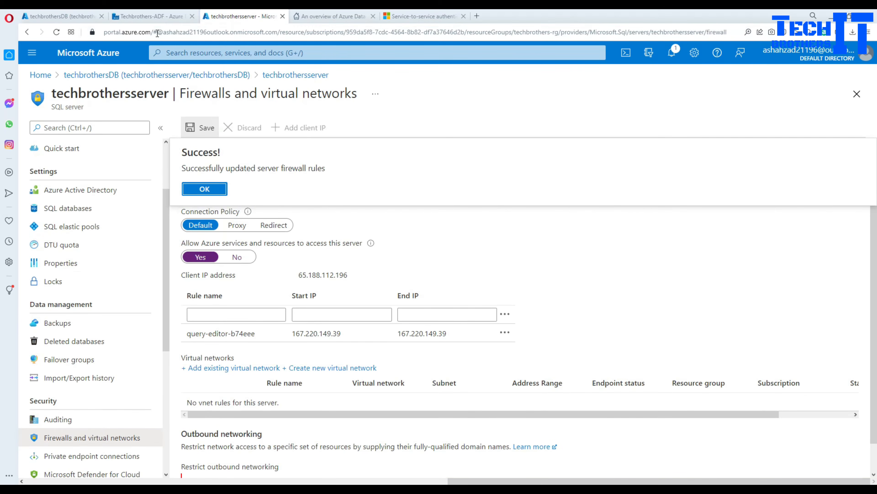
{"action": "left_click", "coordinate": [154, 16]}
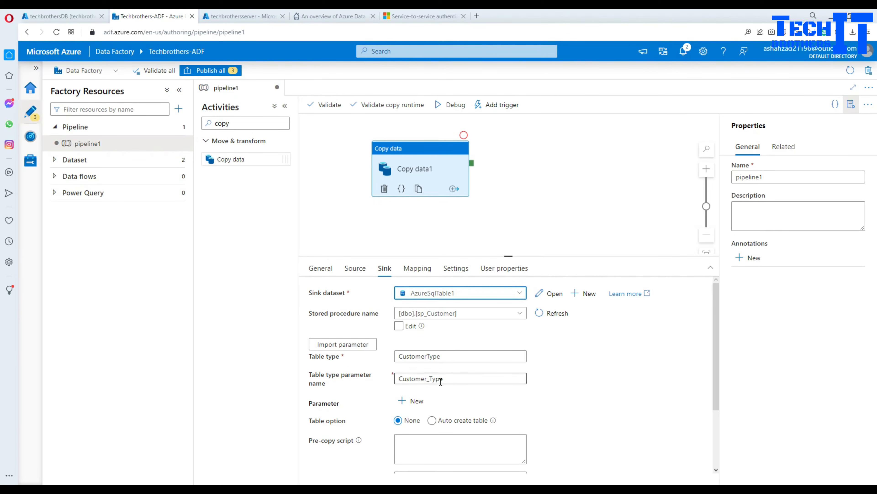
{"action": "left_click", "coordinate": [89, 16]}
{"action": "scroll", "coordinate": [479, 257], "scroll_direction": "down", "scroll_amount": 2}
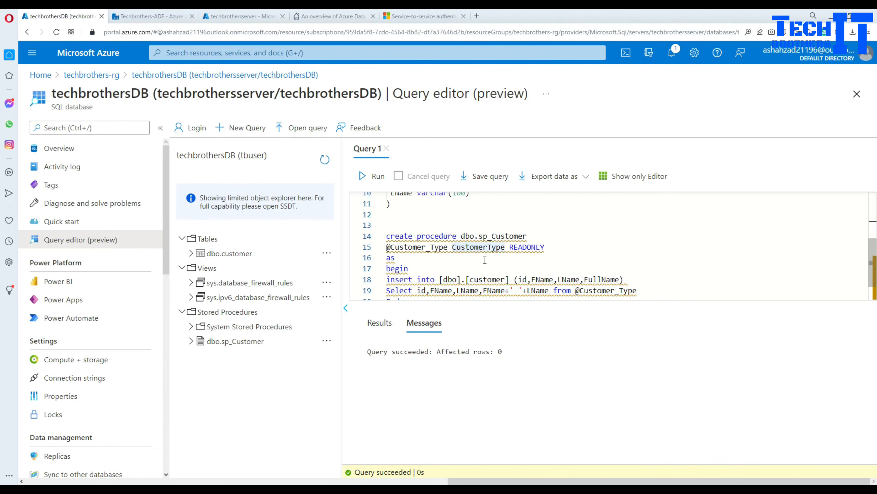
{"action": "double_click", "coordinate": [434, 248]}
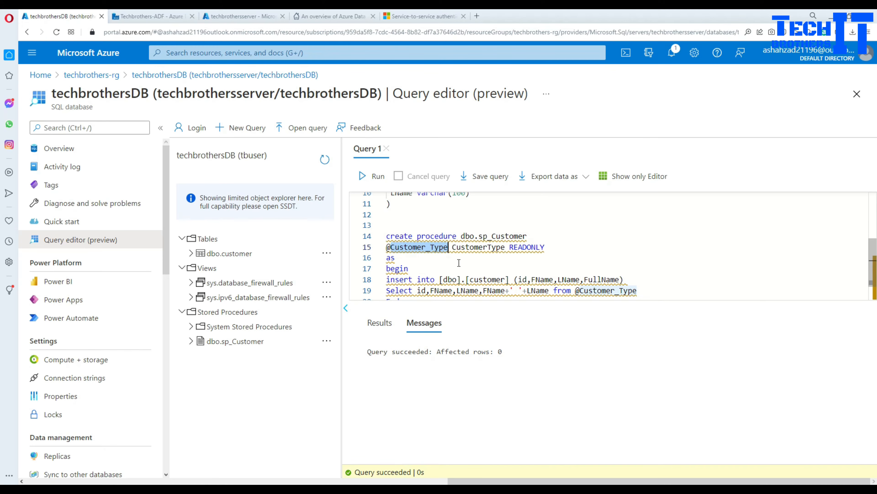
{"action": "left_click", "coordinate": [152, 16]}
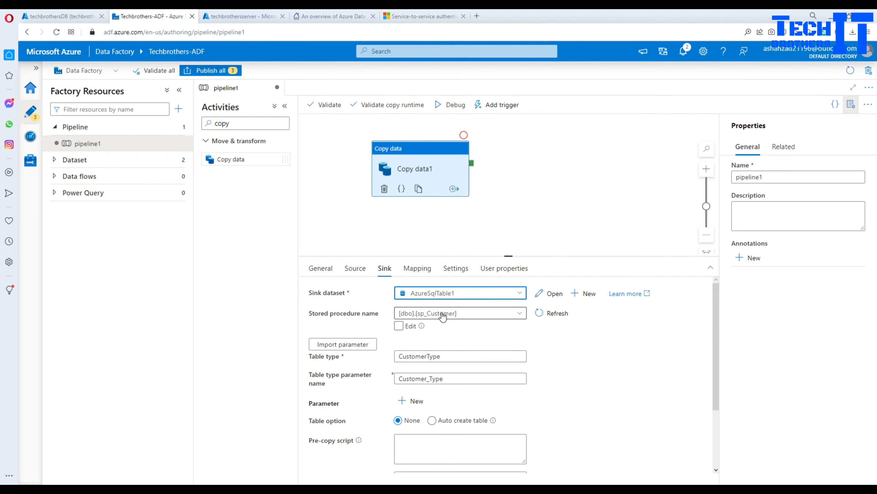
Examine in the query editor how sp_Customer selects FName and LName and fills the FullName column, then return to the pipeline.
{"action": "left_click", "coordinate": [87, 16]}
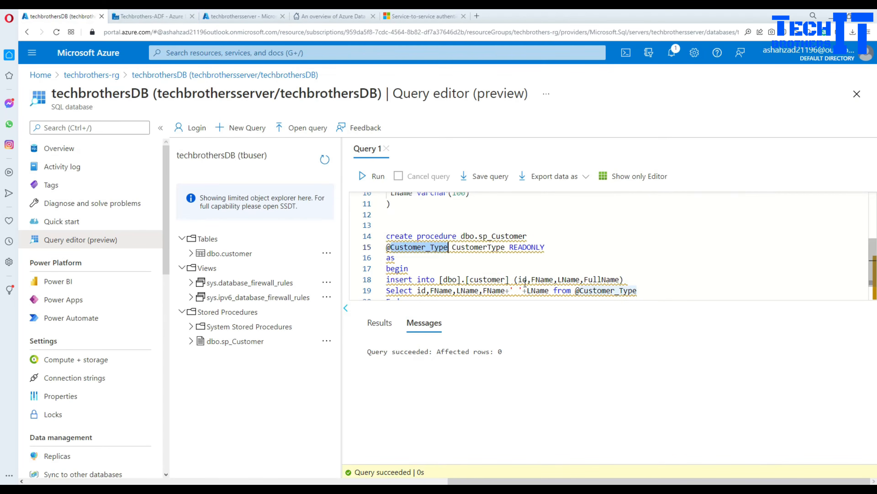
{"action": "scroll", "coordinate": [525, 283], "scroll_direction": "down", "scroll_amount": 1}
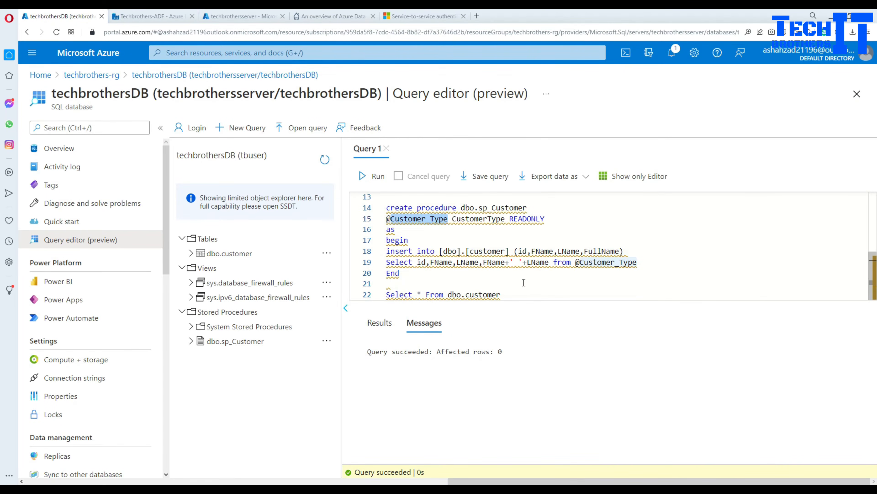
{"action": "left_click", "coordinate": [425, 263]}
{"action": "left_click", "coordinate": [462, 262]}
{"action": "double_click", "coordinate": [462, 261]}
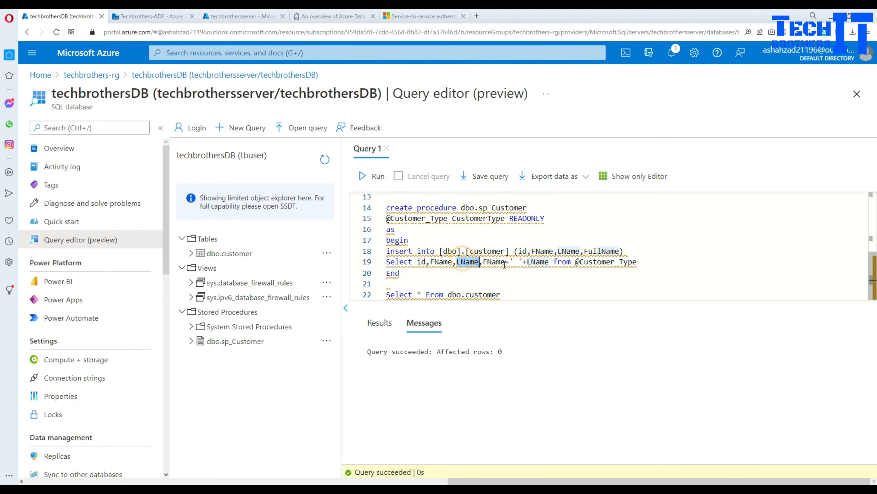
{"action": "left_click", "coordinate": [496, 264]}
{"action": "left_click_drag", "start_coordinate": [549, 262], "coordinate": [483, 261]}
{"action": "double_click", "coordinate": [594, 251]}
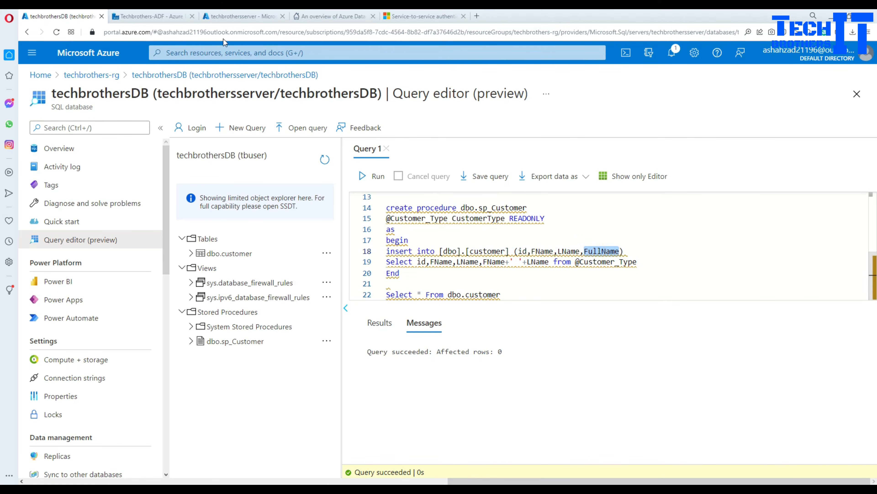
{"action": "left_click", "coordinate": [174, 16]}
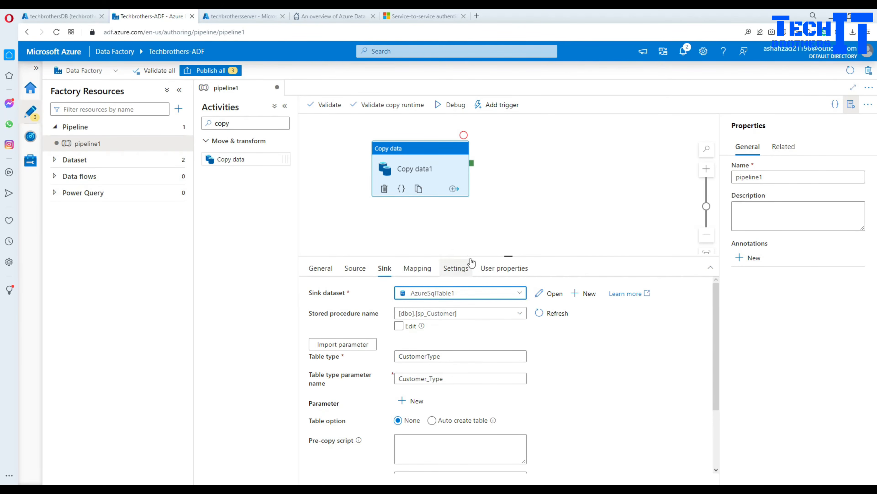
Enlarge the copy activity's settings area and review the complete sp_Customer definition in the query editor against the sink settings.
{"action": "left_click_drag", "start_coordinate": [473, 256], "coordinate": [476, 222]}
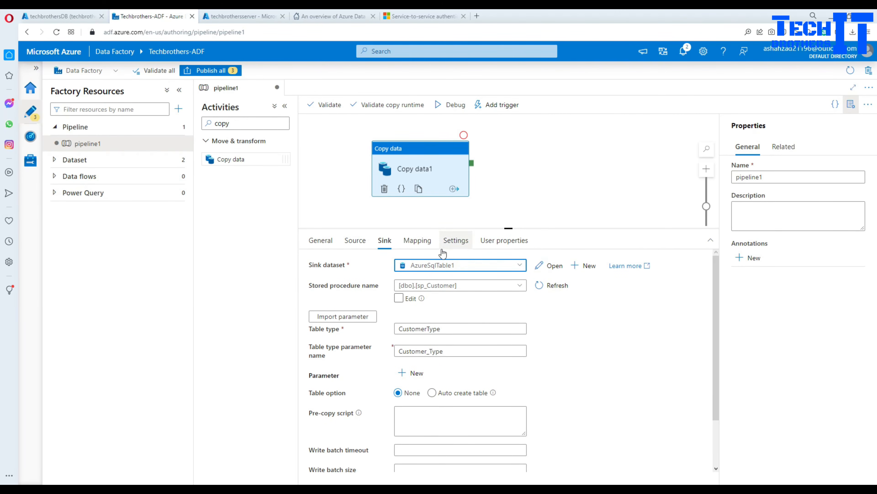
{"action": "left_click", "coordinate": [83, 18]}
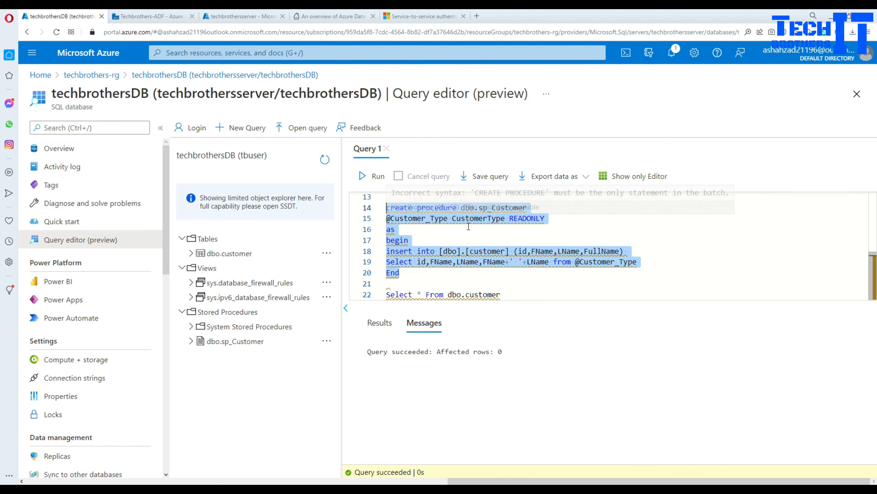
{"action": "left_click", "coordinate": [177, 16]}
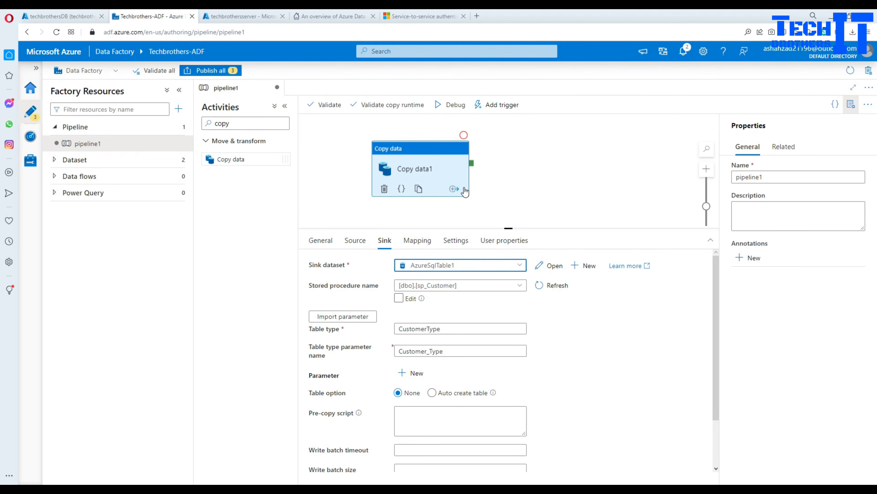
Debug pipeline1 and check the rows read and rows written in the Copy data1 run details.
{"action": "left_click_drag", "start_coordinate": [489, 228], "coordinate": [491, 278]}
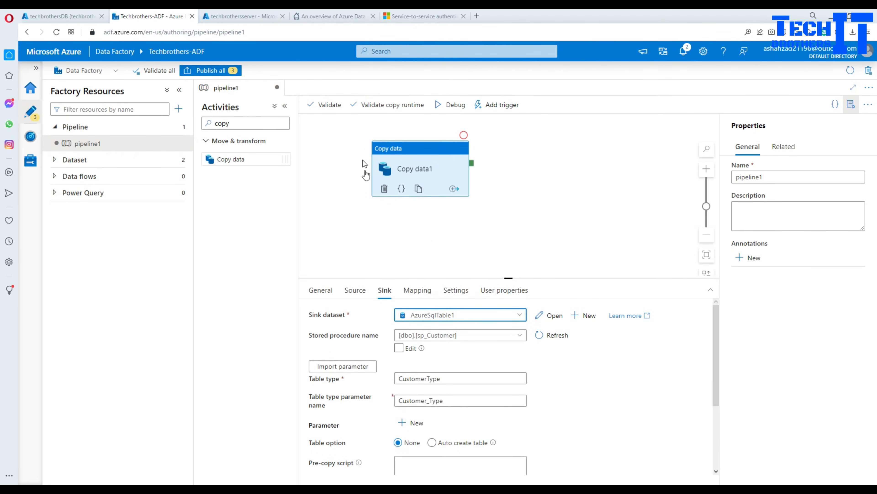
{"action": "left_click", "coordinate": [444, 108]}
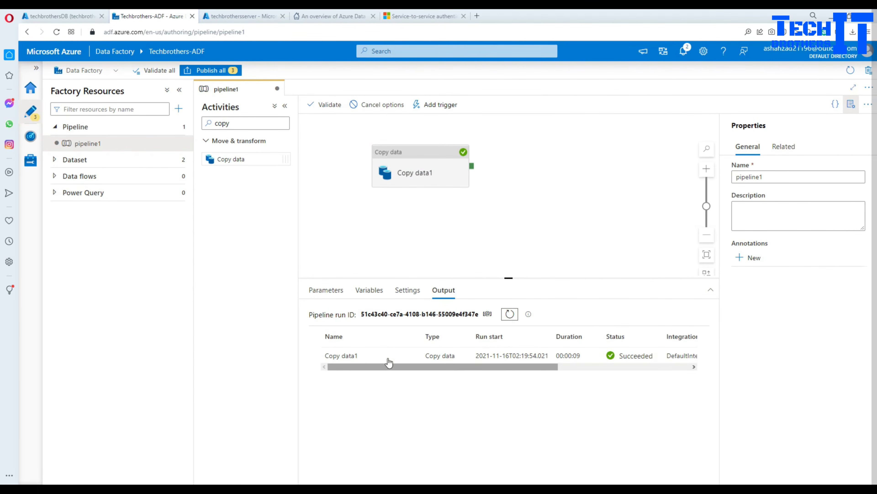
{"action": "left_click", "coordinate": [415, 356]}
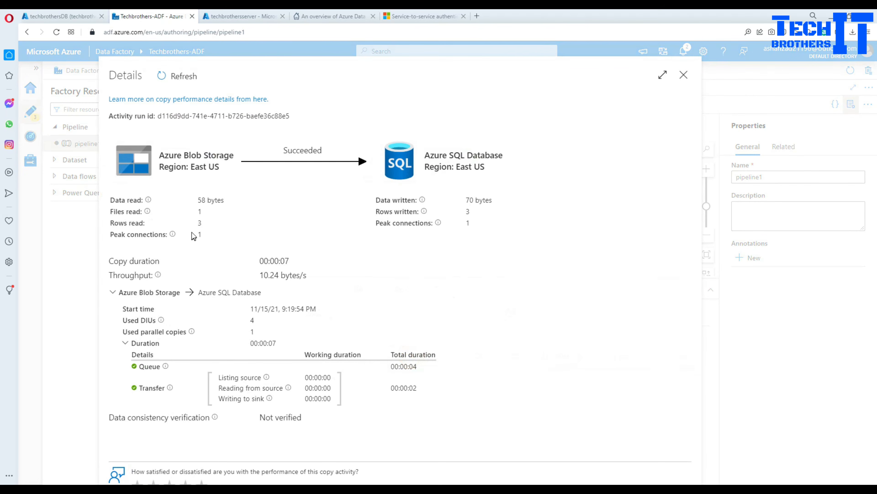
{"action": "double_click", "coordinate": [200, 222]}
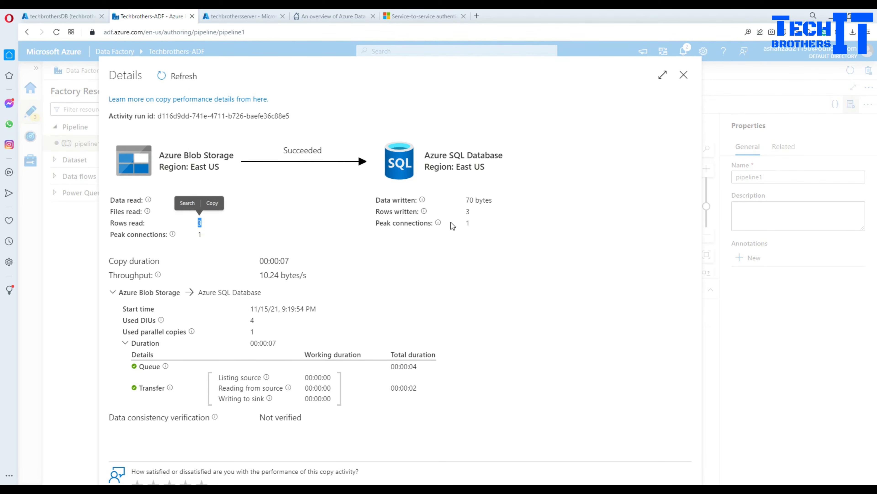
{"action": "double_click", "coordinate": [467, 211]}
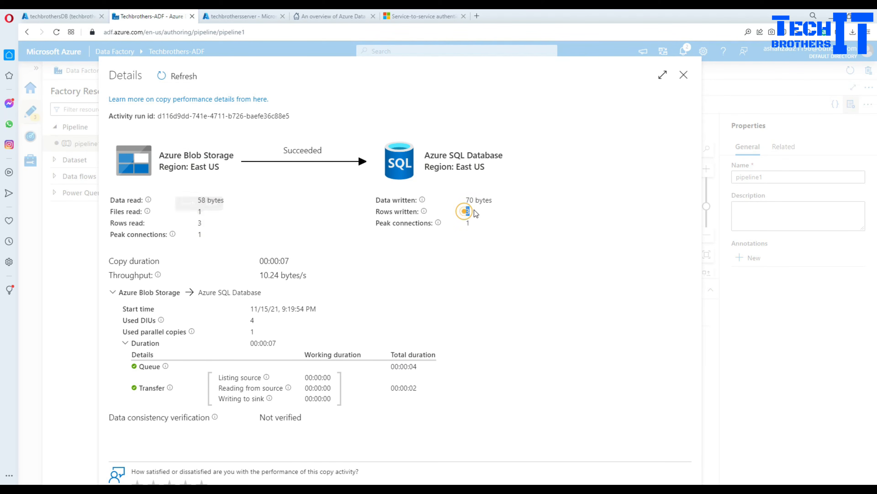
{"action": "left_click", "coordinate": [684, 75]}
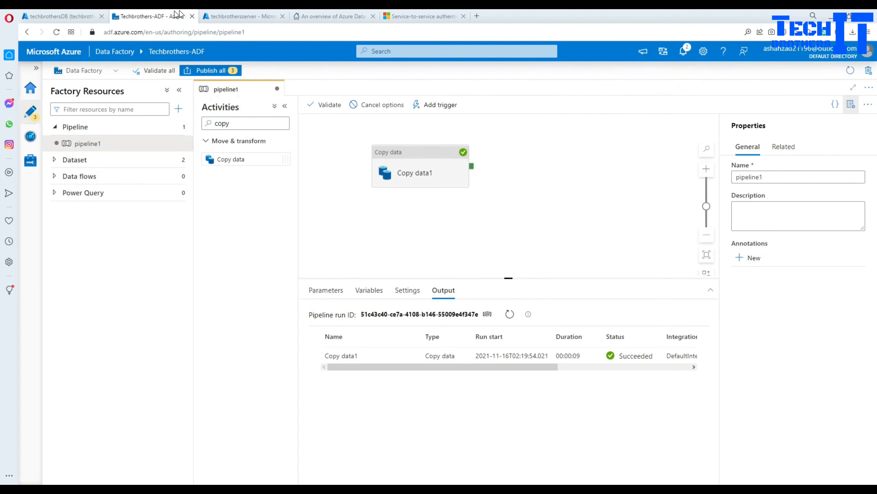
Switch to the techbrothersDB query editor and run only the statement Select * From dbo.customer.
{"action": "left_click", "coordinate": [61, 16]}
{"action": "left_click", "coordinate": [451, 294]}
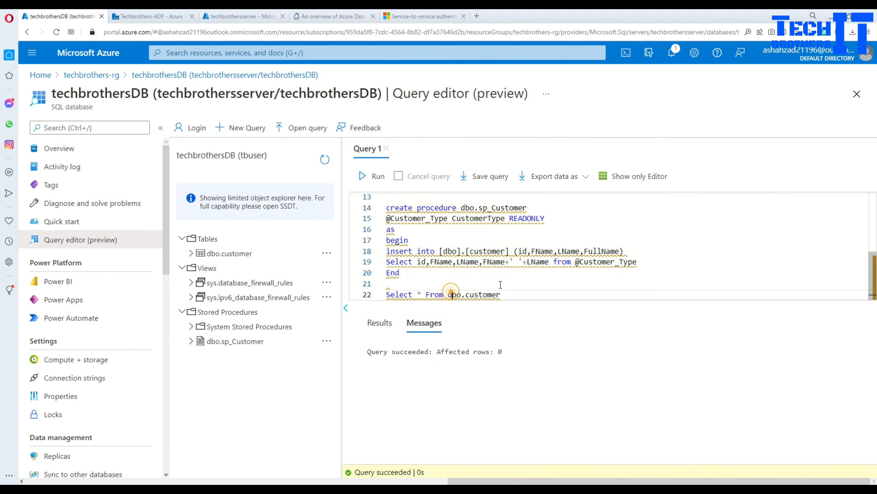
{"action": "left_click_drag", "start_coordinate": [506, 294], "coordinate": [387, 295]}
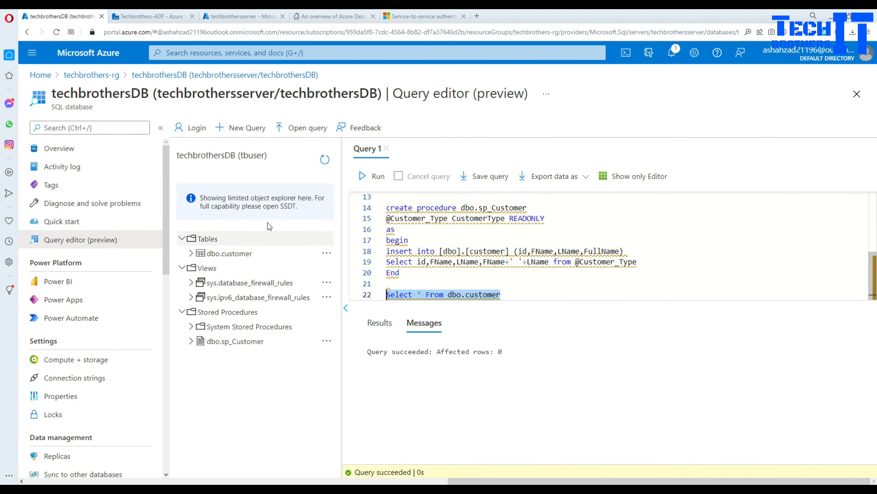
{"action": "left_click", "coordinate": [362, 176]}
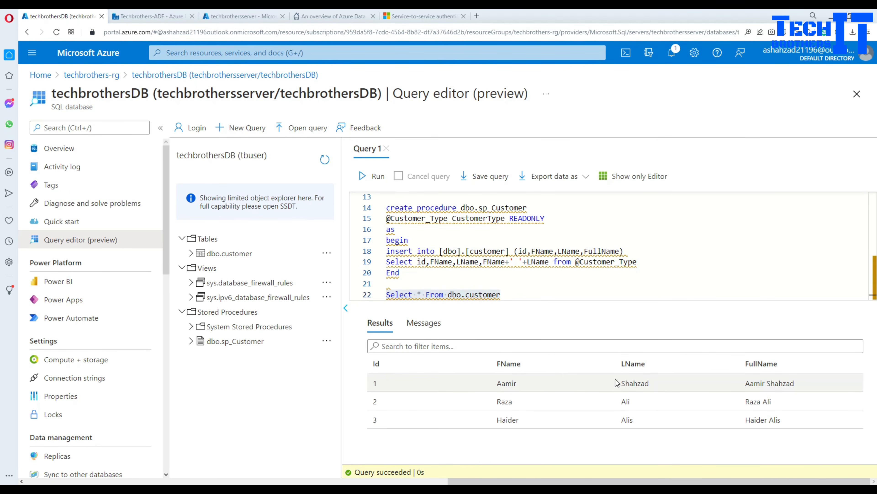
Compare the FName, LName and FullName values in the results with the FName+' '+LName expression in sp_Customer.
{"action": "double_click", "coordinate": [498, 385]}
{"action": "left_click_drag", "start_coordinate": [498, 385], "coordinate": [658, 386]}
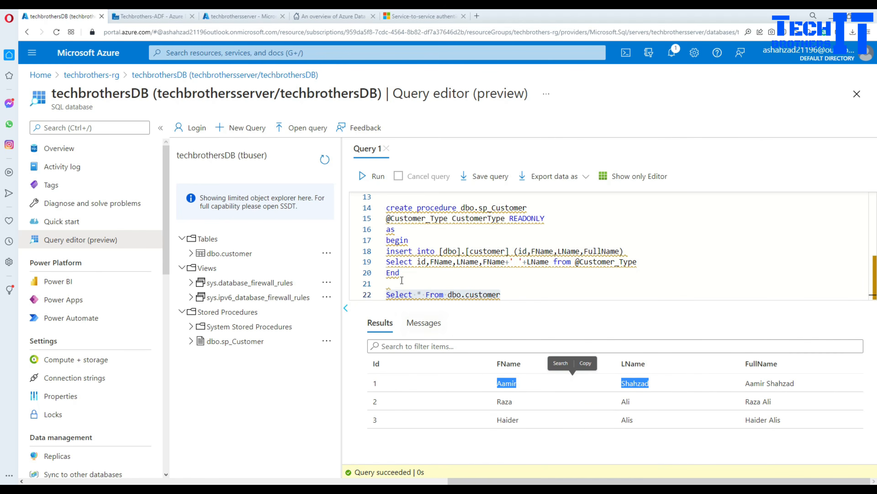
{"action": "left_click", "coordinate": [533, 270]}
{"action": "left_click_drag", "start_coordinate": [545, 262], "coordinate": [479, 263]}
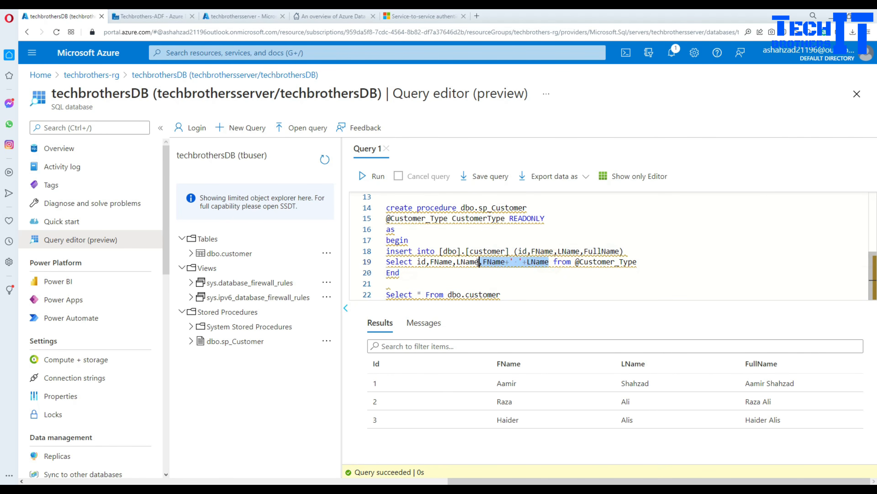
Review the Copy data1 sink's stored procedure and table type settings alongside the sp_Customer definition and customer rows in the query editor.
{"action": "left_click", "coordinate": [150, 17]}
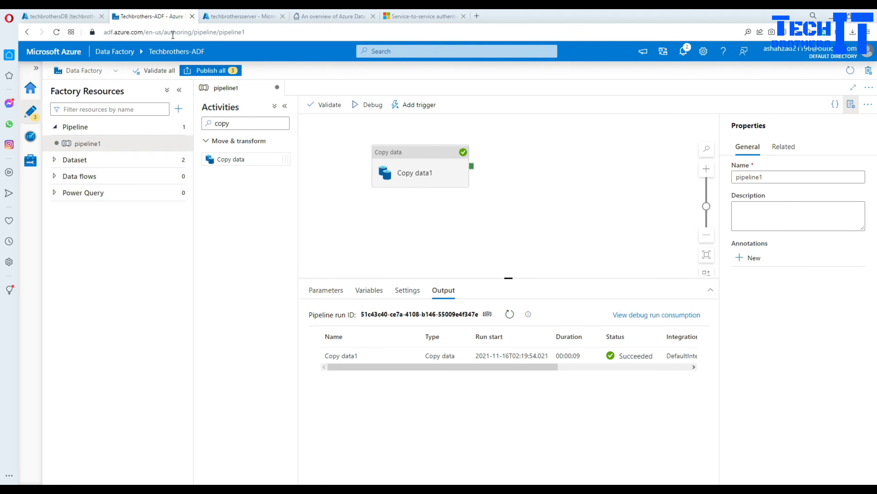
{"action": "left_click", "coordinate": [398, 178]}
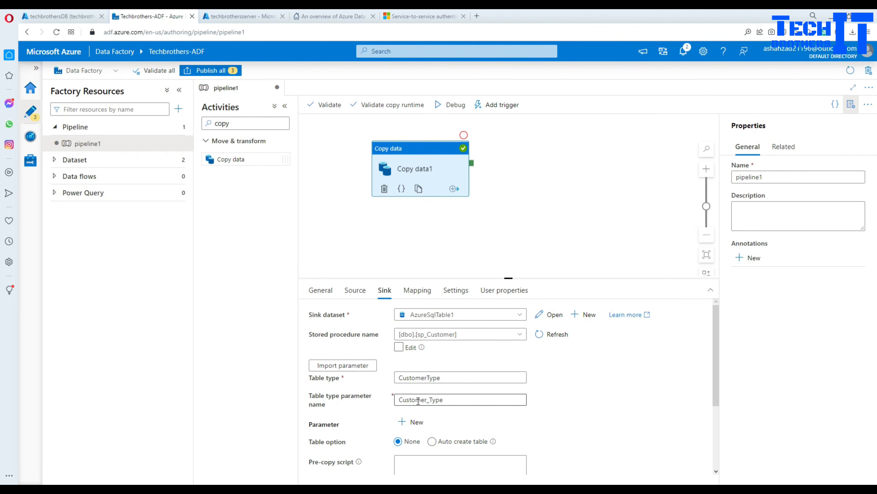
{"action": "left_click", "coordinate": [85, 17]}
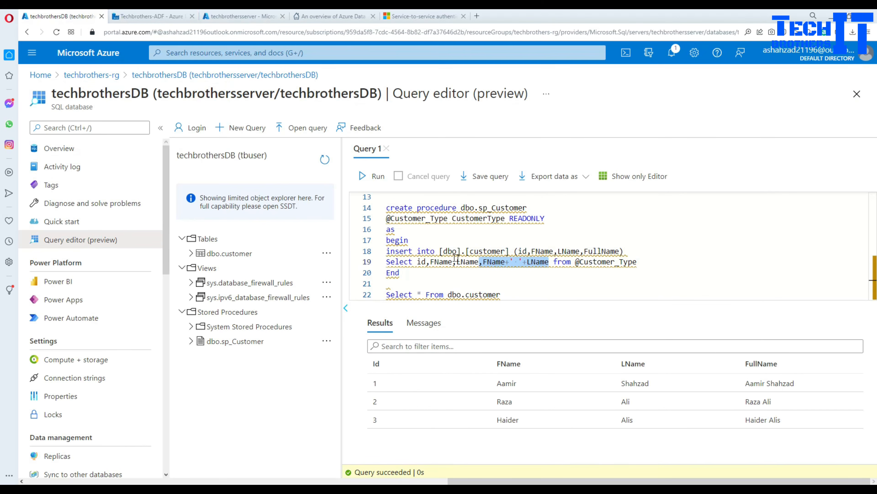
{"action": "left_click", "coordinate": [497, 295]}
{"action": "left_click_drag", "start_coordinate": [509, 295], "coordinate": [384, 296]}
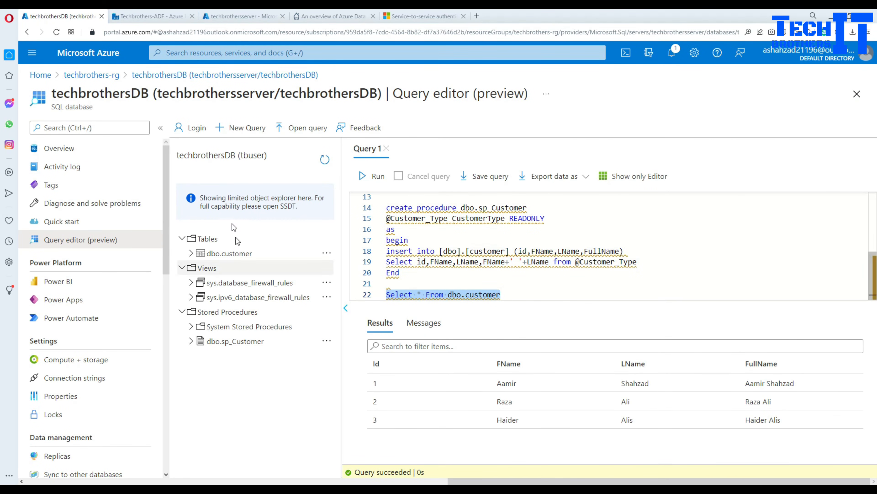
{"action": "left_click", "coordinate": [138, 16]}
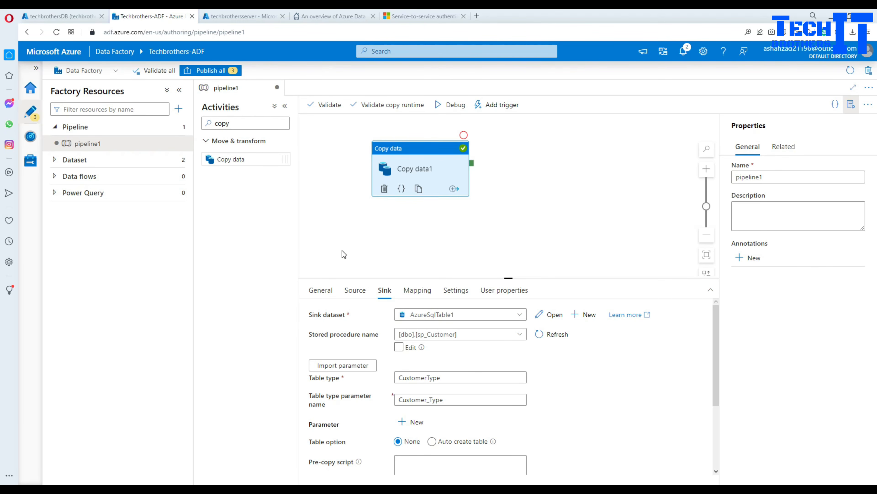
{"action": "left_click", "coordinate": [69, 16]}
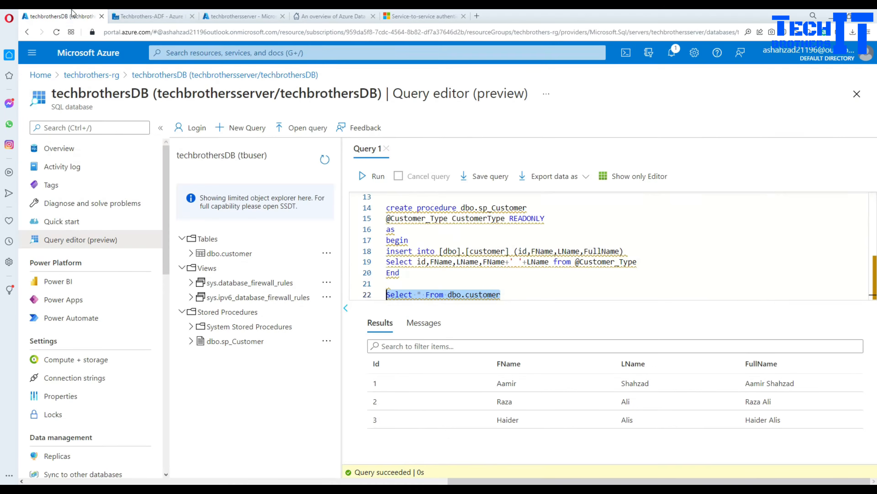
{"action": "mouse_move", "coordinate": [461, 254]}
{"action": "left_click", "coordinate": [172, 16]}
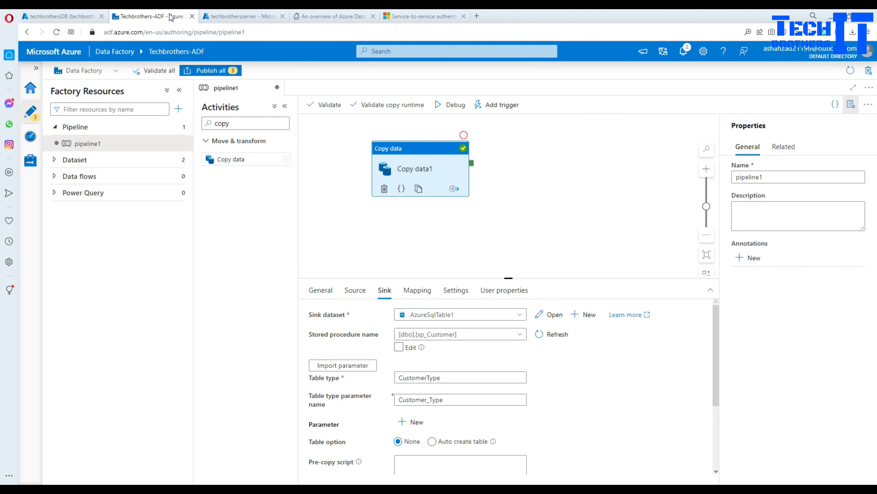
{"action": "left_click", "coordinate": [323, 220]}
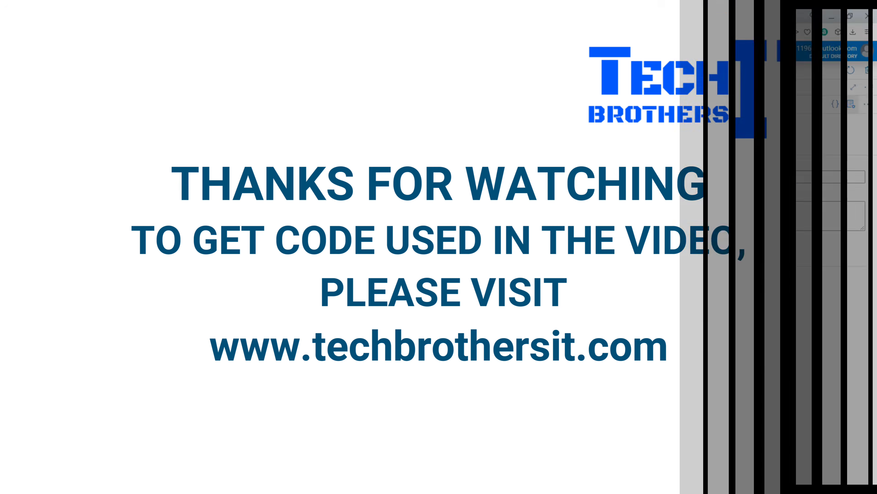